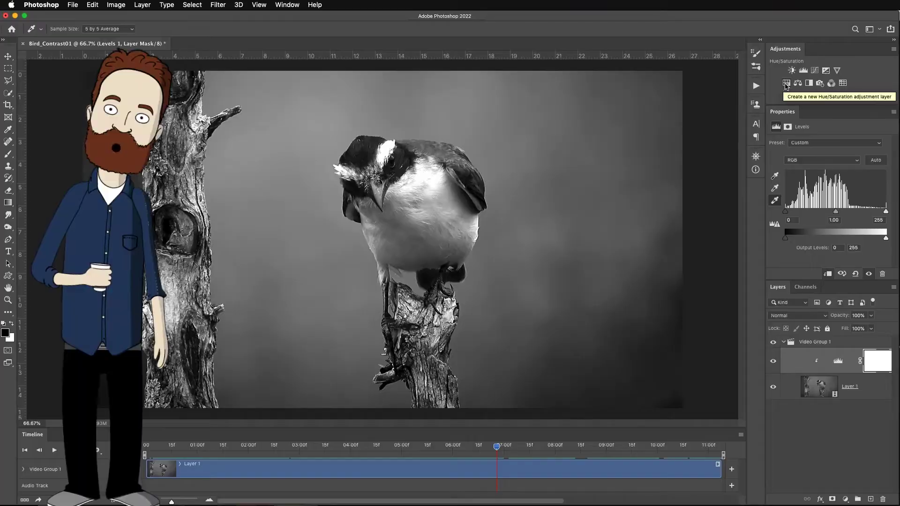
In the preview clip, tint the bird photo sepia with a colorized Hue/Saturation layer and sweep the midtone hue
click(787, 83)
click(820, 226)
drag(774, 178, 795, 196)
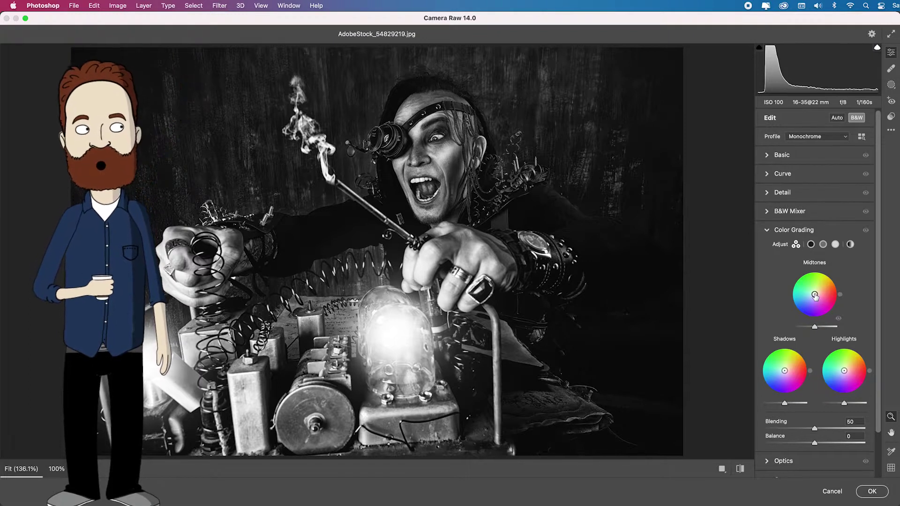
mouse_move(814, 295)
mouse_down()
mouse_move(812, 284)
mouse_move(800, 299)
mouse_move(826, 304)
mouse_move(823, 291)
mouse_up()
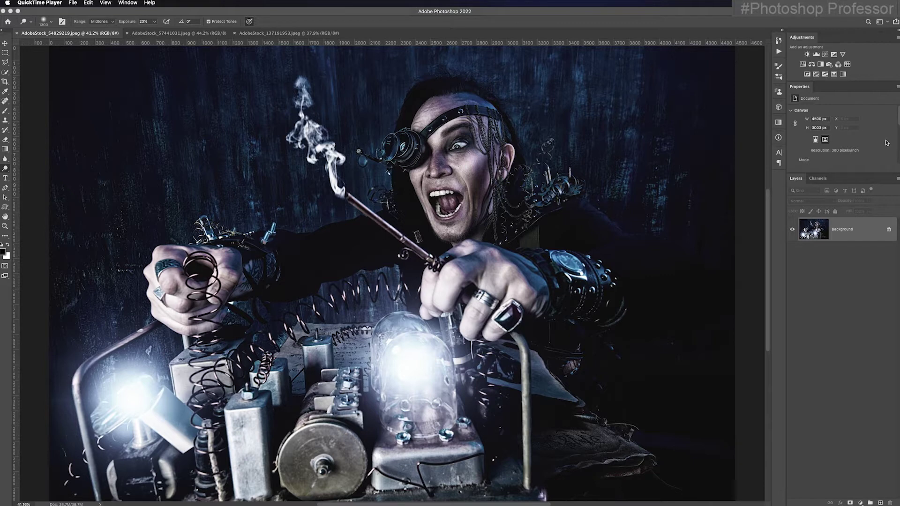
View the Image > Adjustments > Hue/Saturation dialog for the portrait, cancel it unapplied, and reopen Adjustments
click(150, 12)
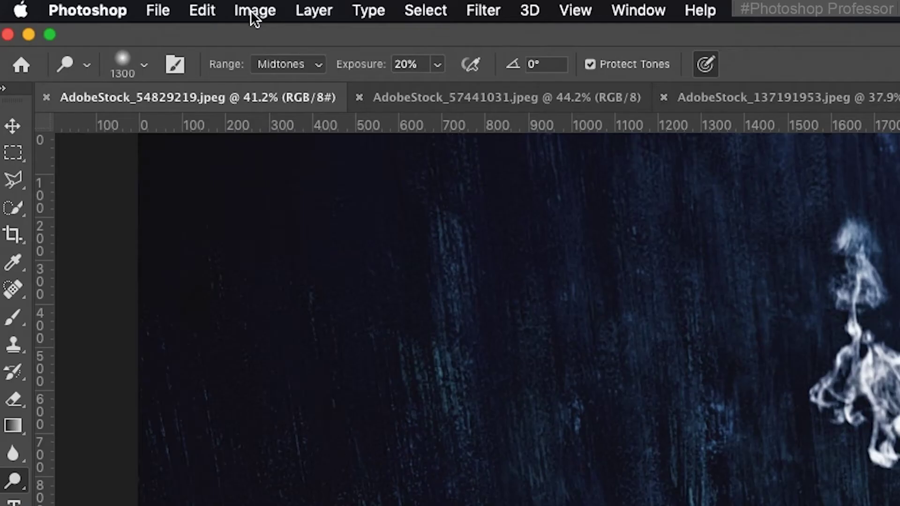
click(251, 10)
mouse_move(354, 75)
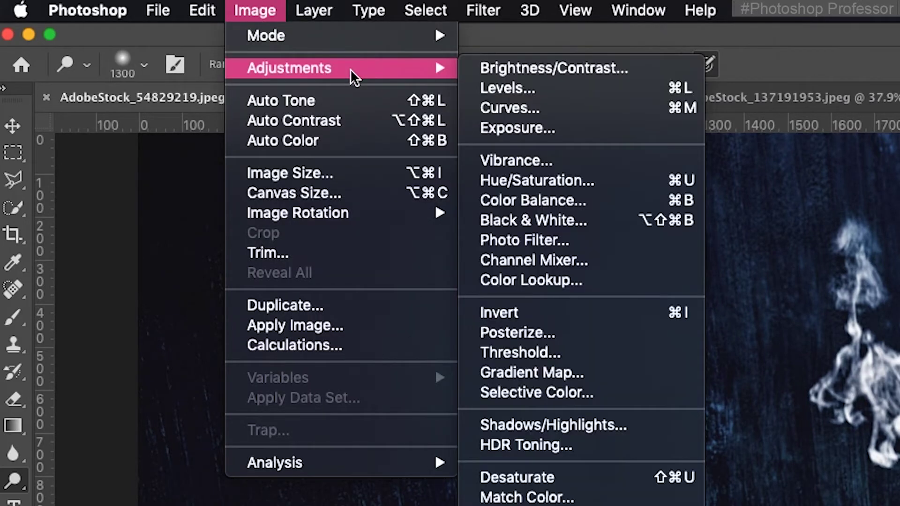
click(609, 182)
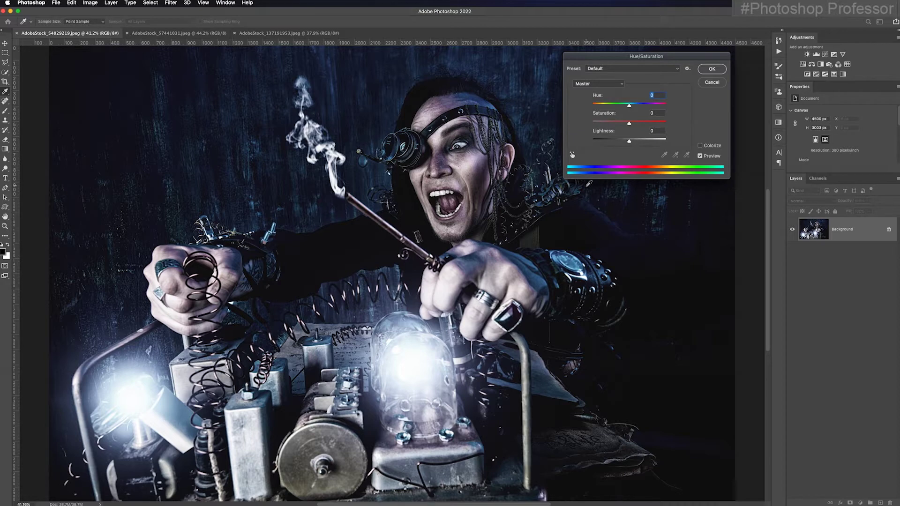
click(711, 84)
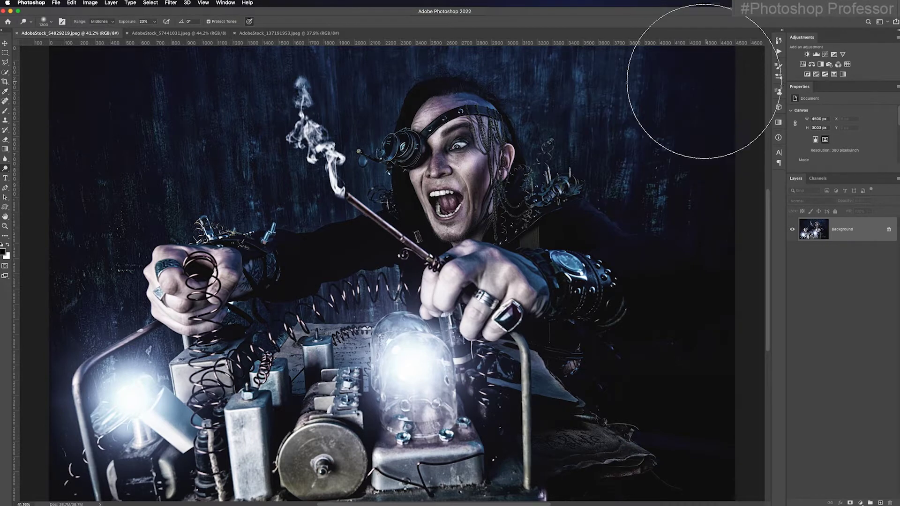
click(92, 4)
Close the Image menu and browse the Layers panel's adjustment-layer types without adding one
mouse_move(108, 23)
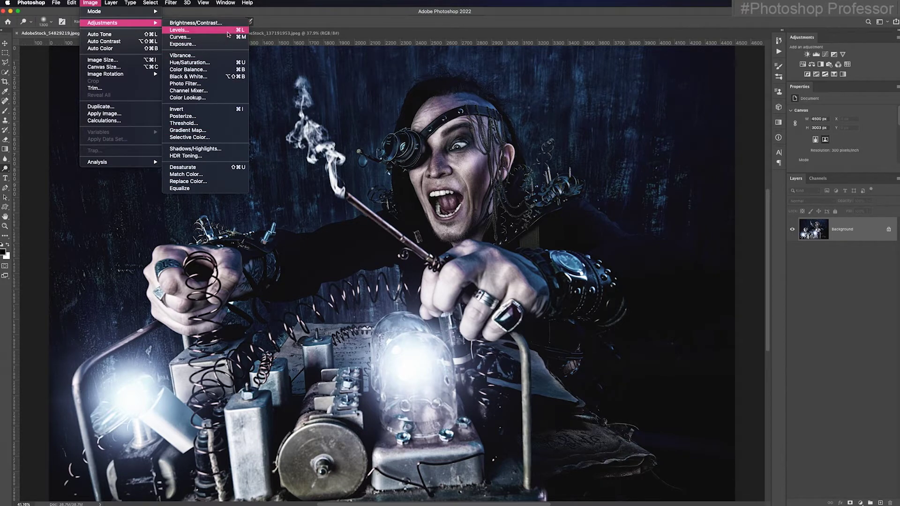
key(Escape)
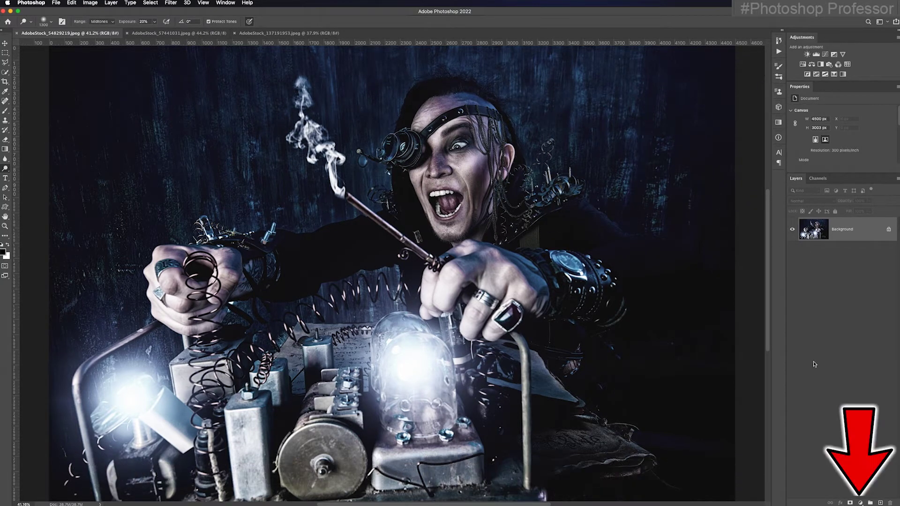
click(861, 503)
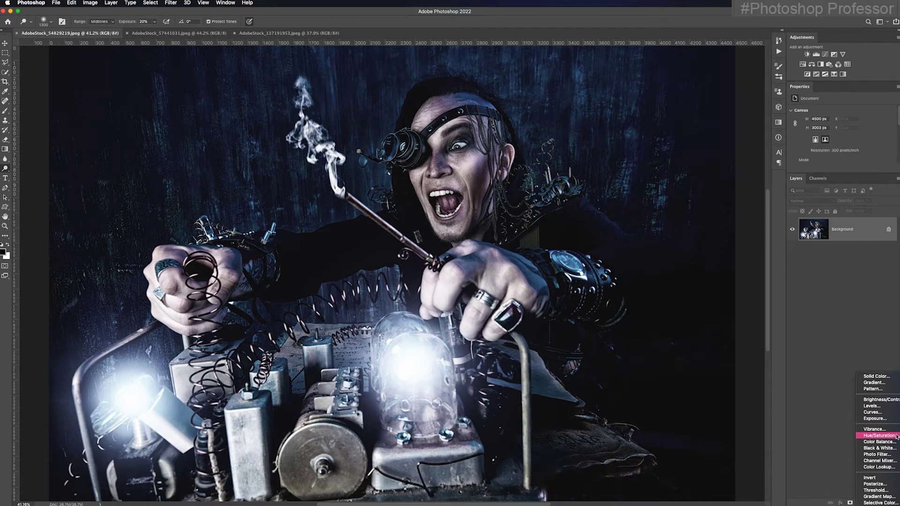
key(Escape)
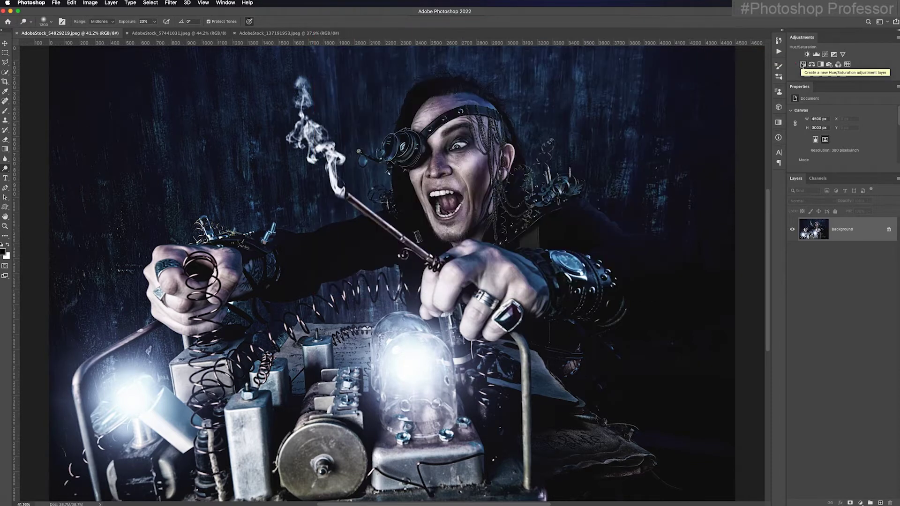
Add a Hue/Saturation adjustment layer to the portrait with Colorize turned on
click(803, 64)
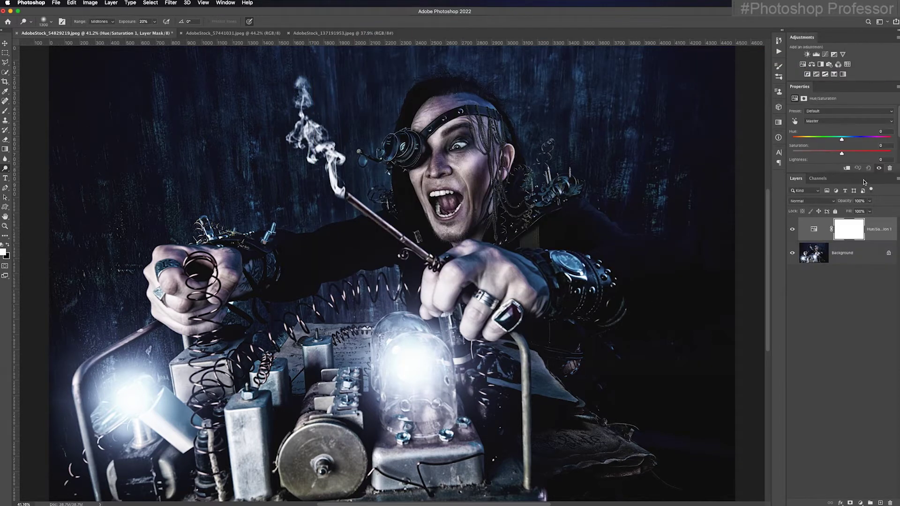
drag(864, 175, 864, 213)
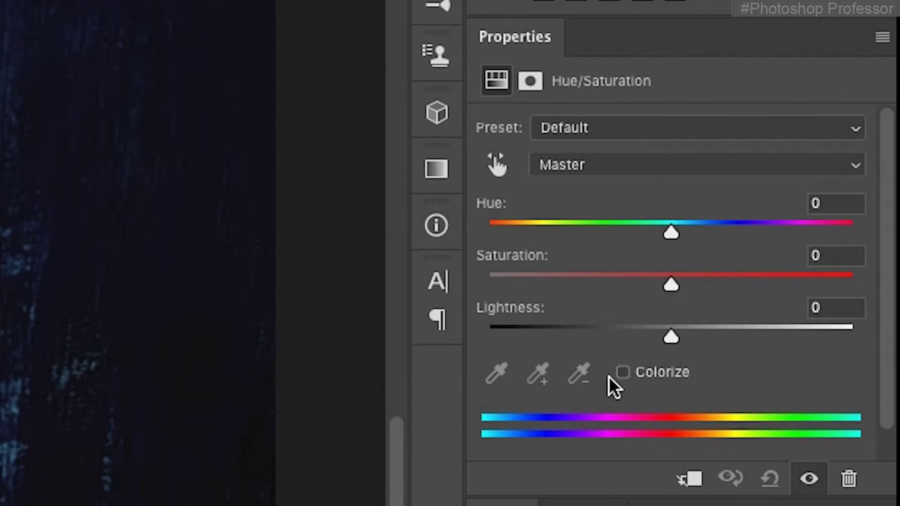
click(623, 372)
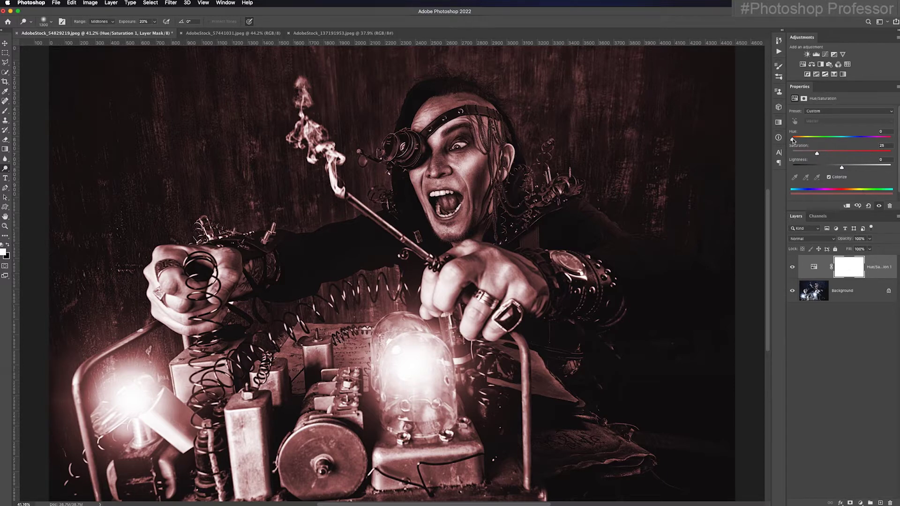
Set the colorize tint to hue 24, saturation 21 and lightness +3, trying other hues
drag(792, 140, 799, 140)
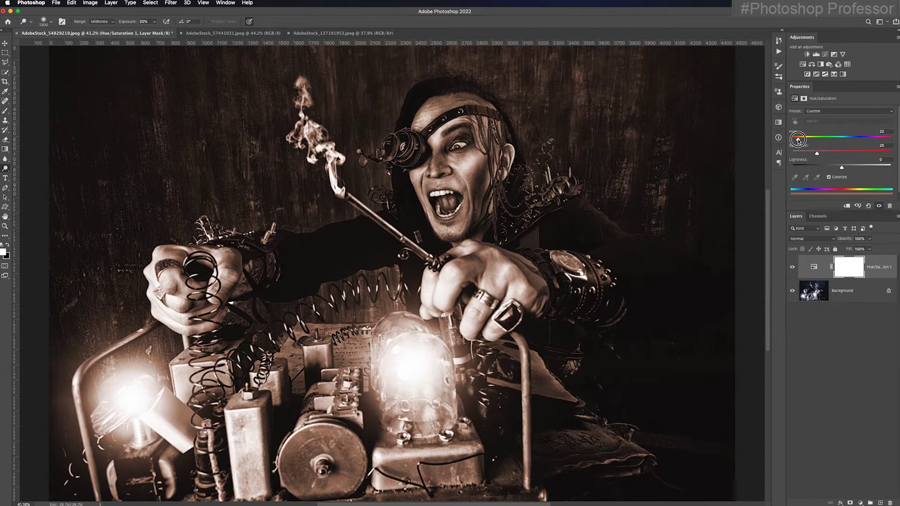
mouse_move(817, 154)
mouse_down()
mouse_move(836, 155)
mouse_move(807, 154)
mouse_move(816, 154)
mouse_up()
drag(842, 168, 844, 170)
mouse_move(799, 139)
mouse_down()
mouse_move(860, 139)
mouse_move(816, 153)
mouse_move(838, 155)
mouse_move(813, 154)
mouse_move(826, 141)
mouse_move(799, 142)
mouse_up()
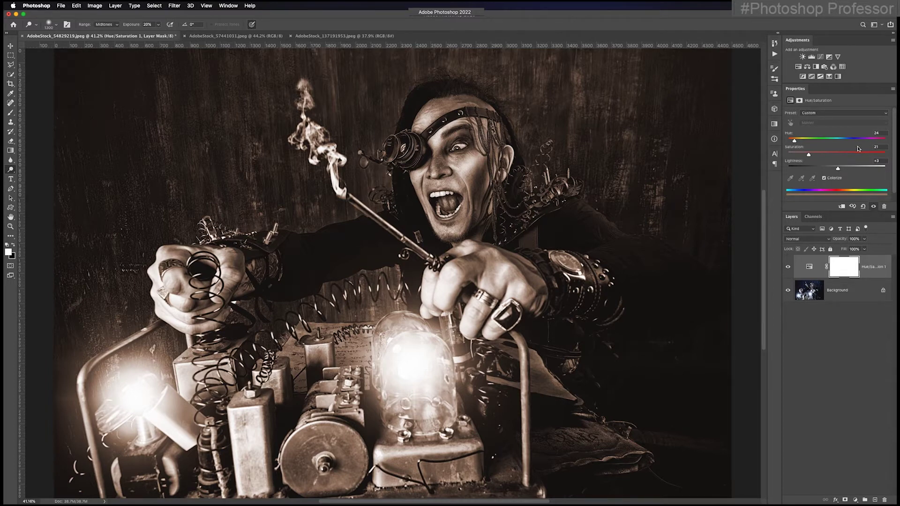
Save the current sepia settings as the Hue/Saturation preset 'My Sepia' and confirm it is listed
click(893, 89)
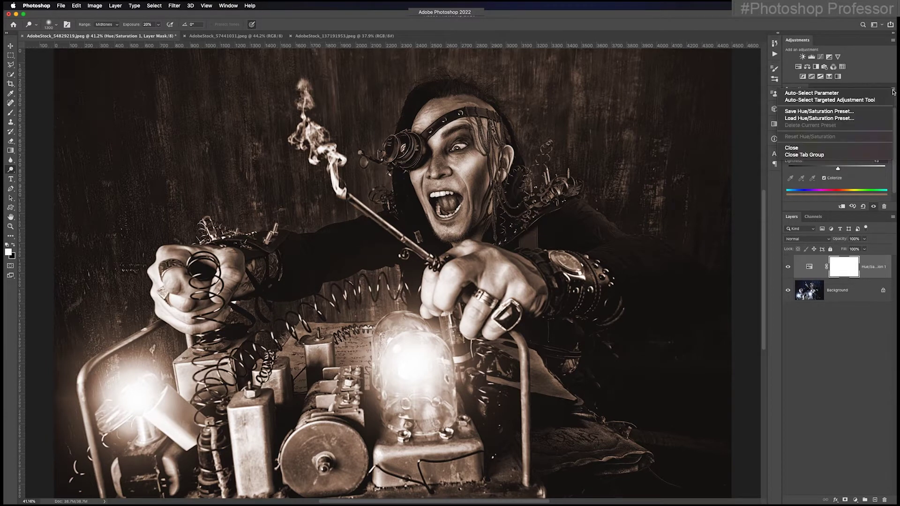
click(874, 115)
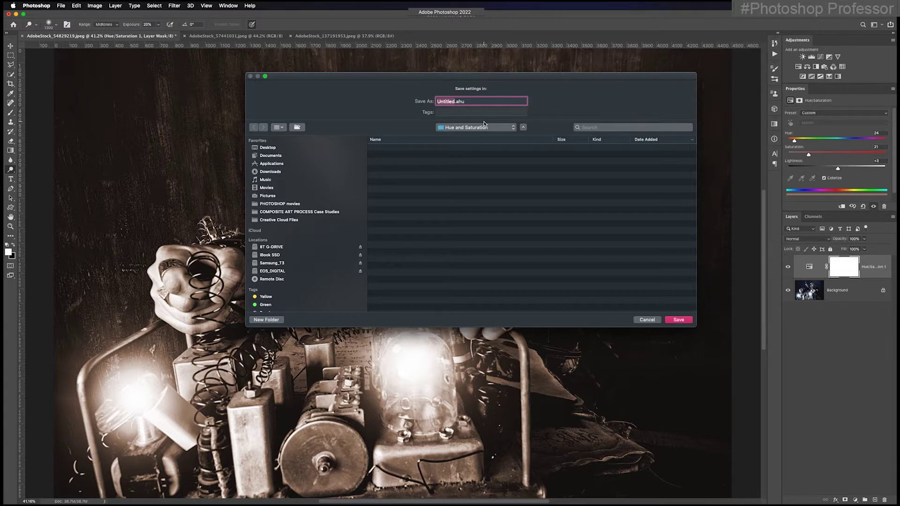
text(My Sepia)
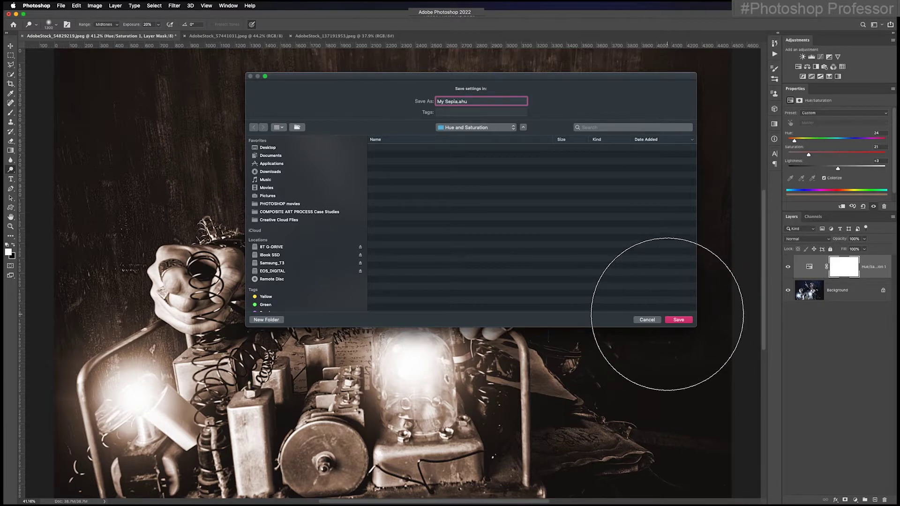
click(679, 320)
click(819, 113)
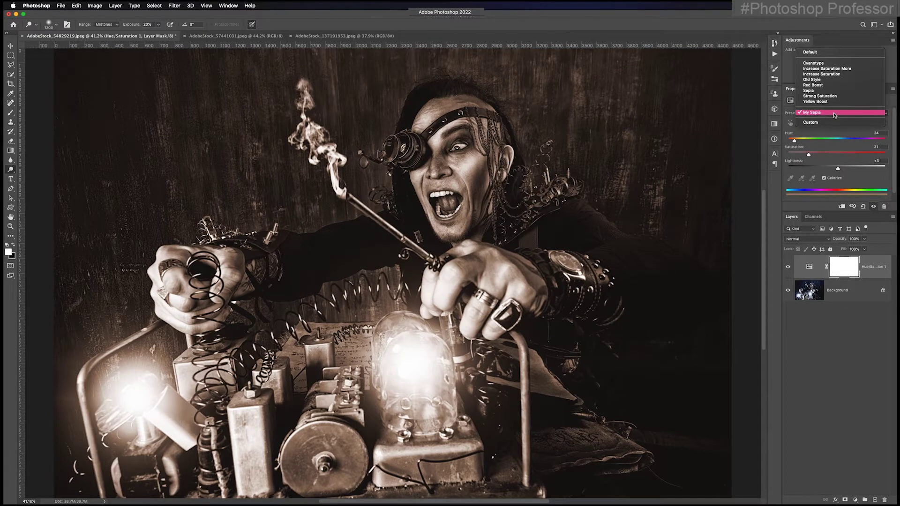
click(236, 35)
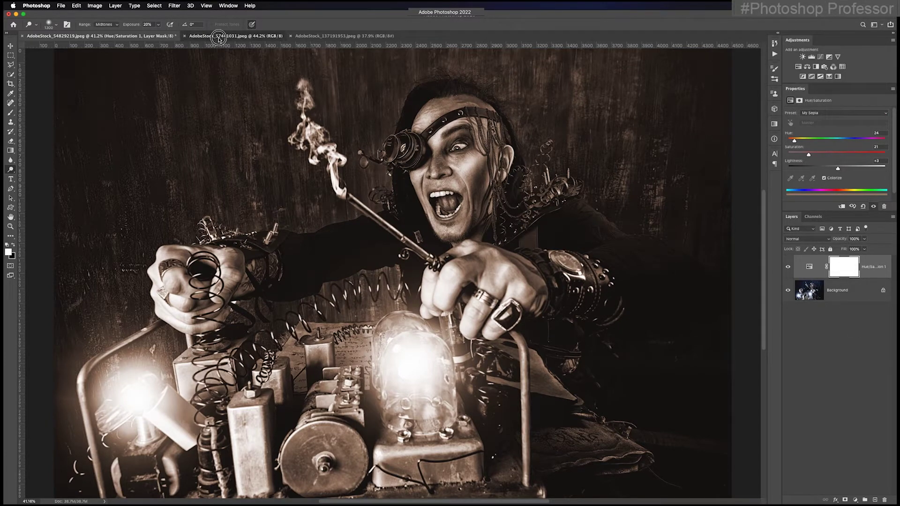
Add a Hue/Saturation layer to the abandoned-room photo using the My Sepia preset
click(236, 35)
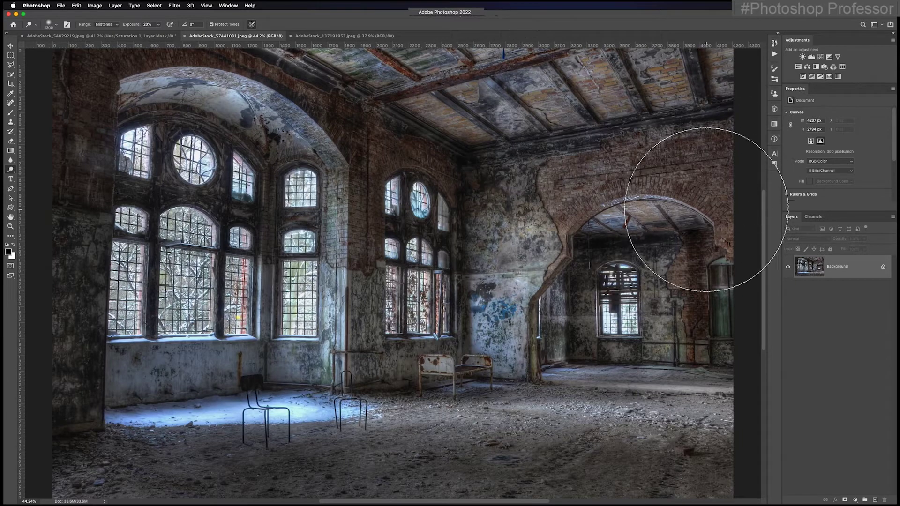
click(799, 68)
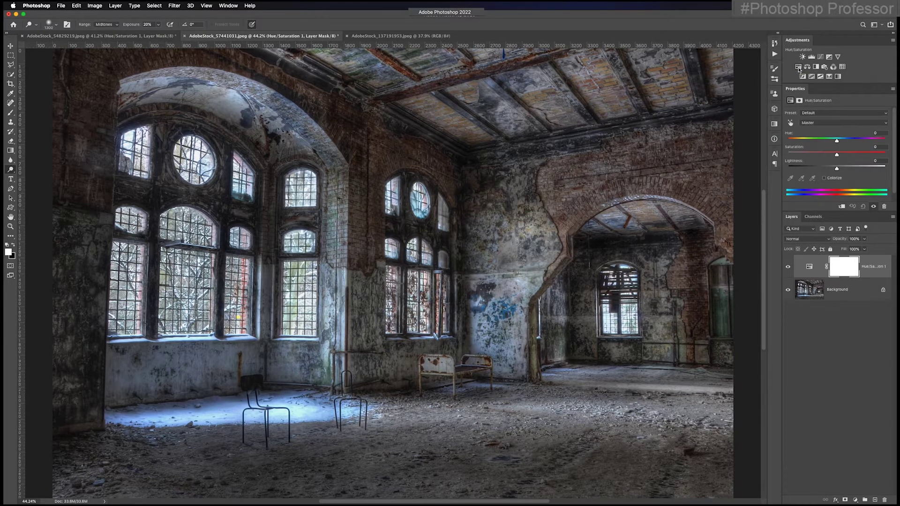
click(886, 113)
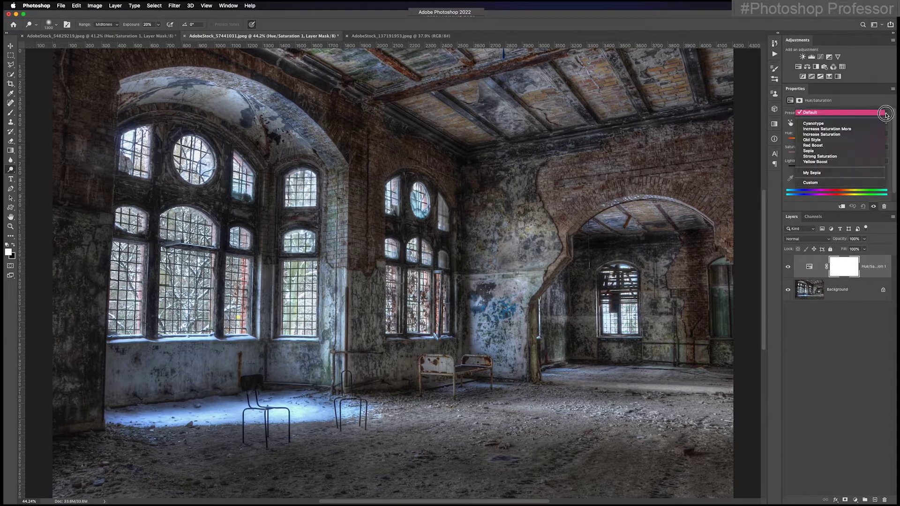
click(866, 173)
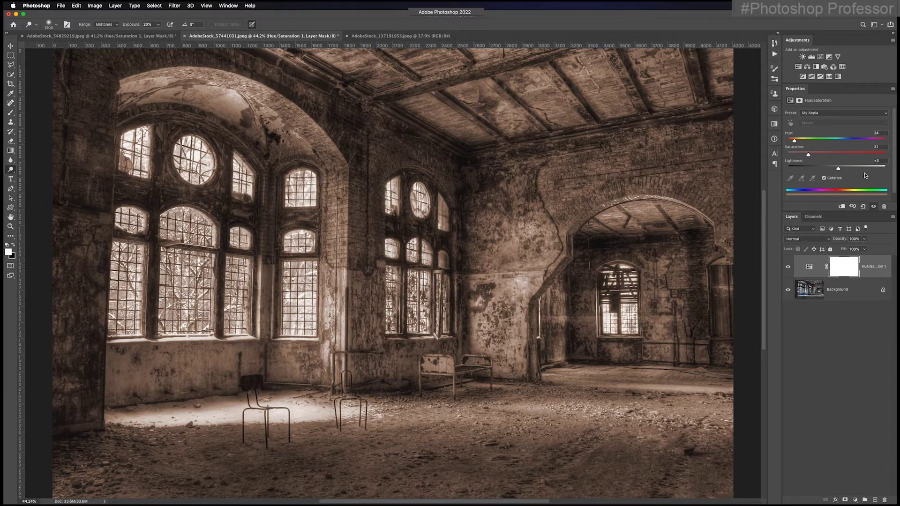
Copy the room photo's sepia adjustment layer onto the foggy forest photo
click(367, 37)
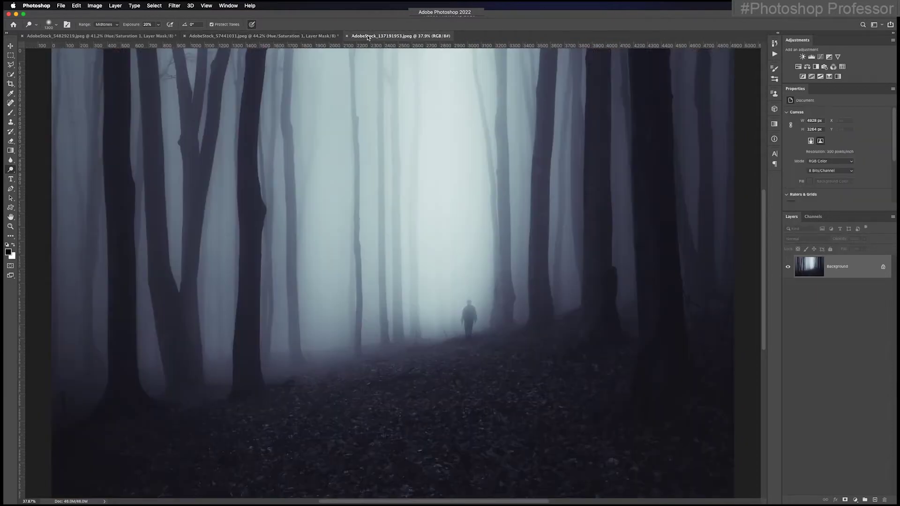
click(292, 36)
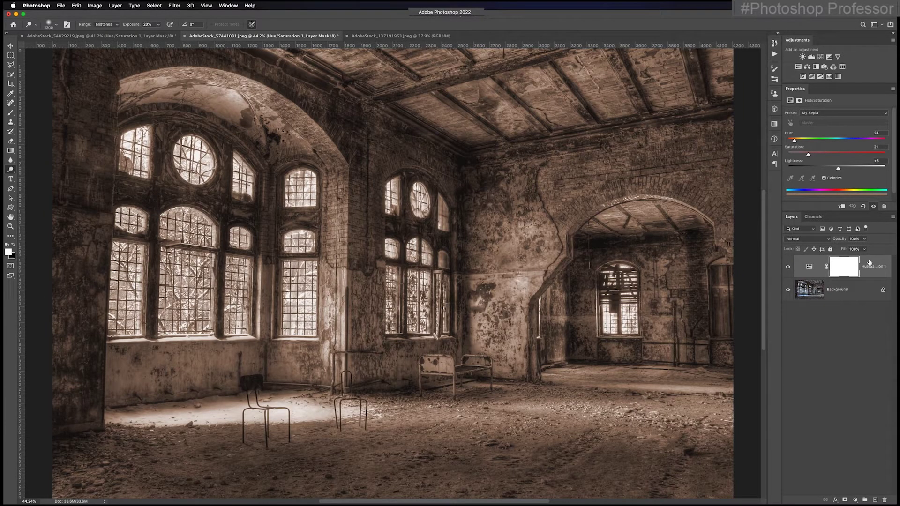
mouse_move(870, 264)
mouse_down()
mouse_move(689, 218)
mouse_move(525, 54)
mouse_move(416, 34)
mouse_move(478, 259)
mouse_move(651, 372)
mouse_move(400, 112)
mouse_move(491, 219)
mouse_move(496, 211)
mouse_up()
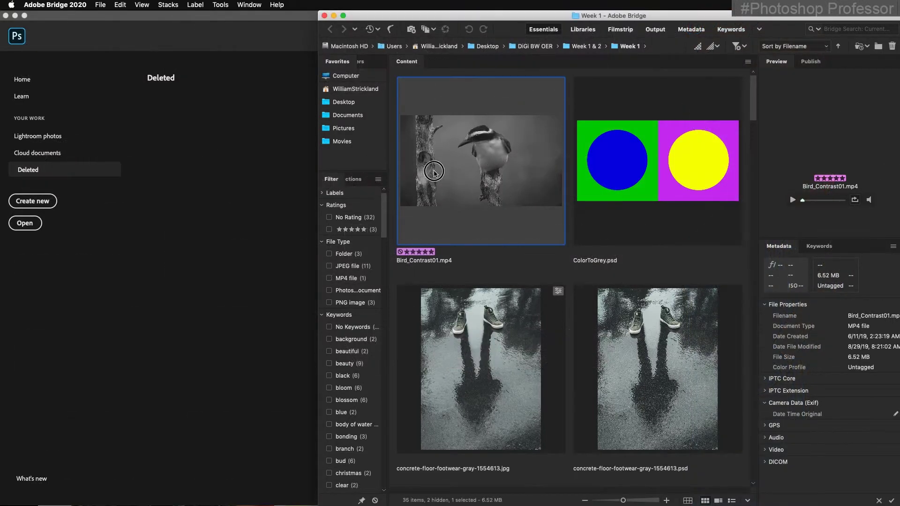
Drag Bird_Contrast01.mp4 from Bridge into Photoshop and start playing the video
drag(481, 159, 244, 182)
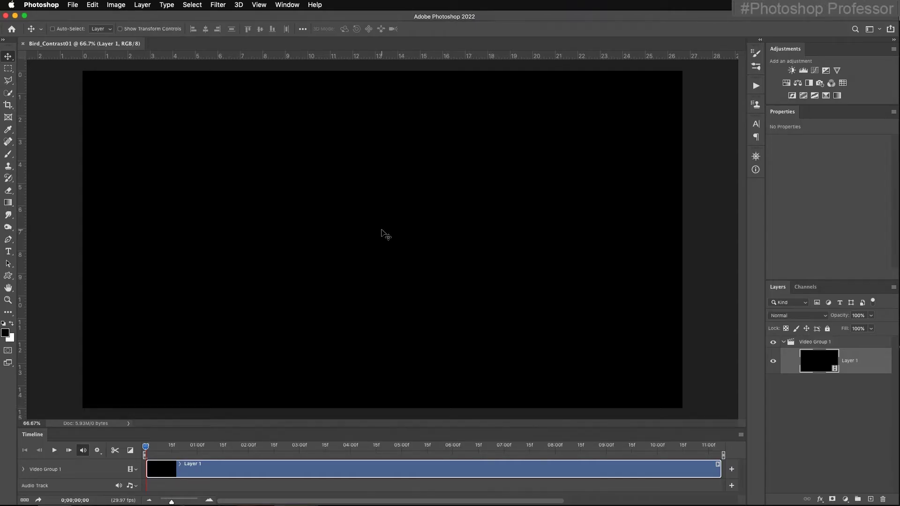
key(space)
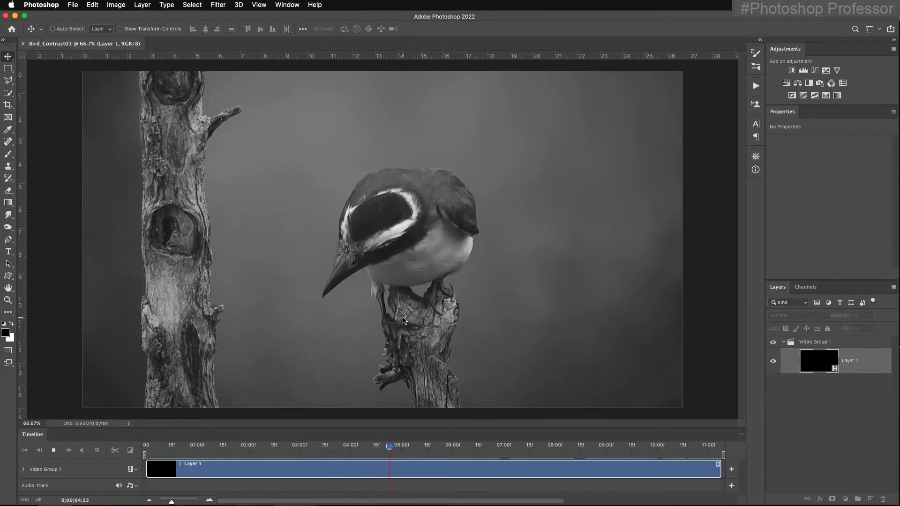
Stop playback at 0;00;05;02 and add a Levels adjustment layer above the bird clip
key(space)
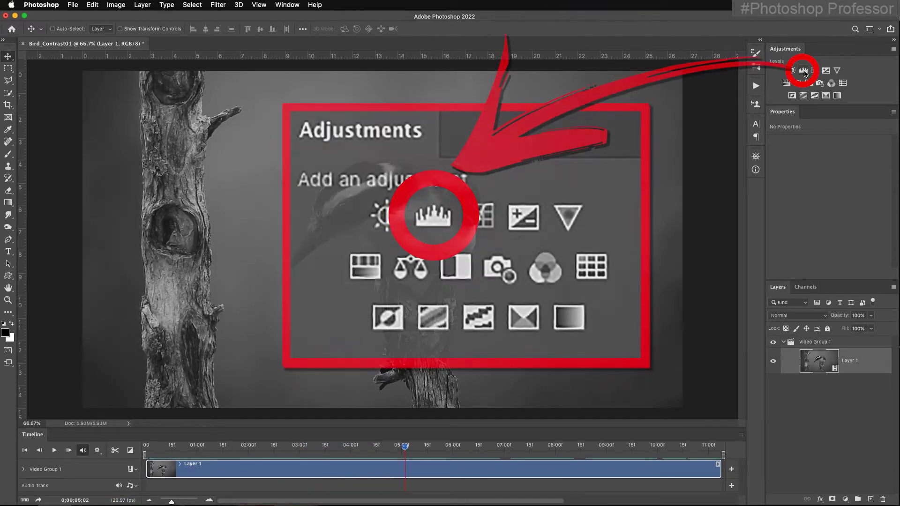
click(805, 72)
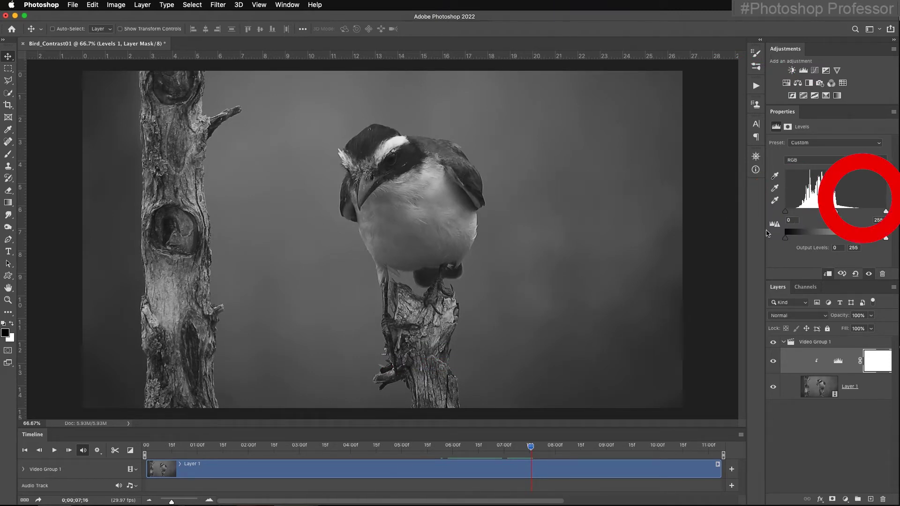
Try raising the Levels black point to 25 and lowering the white point, then undo to defaults
drag(787, 212, 796, 212)
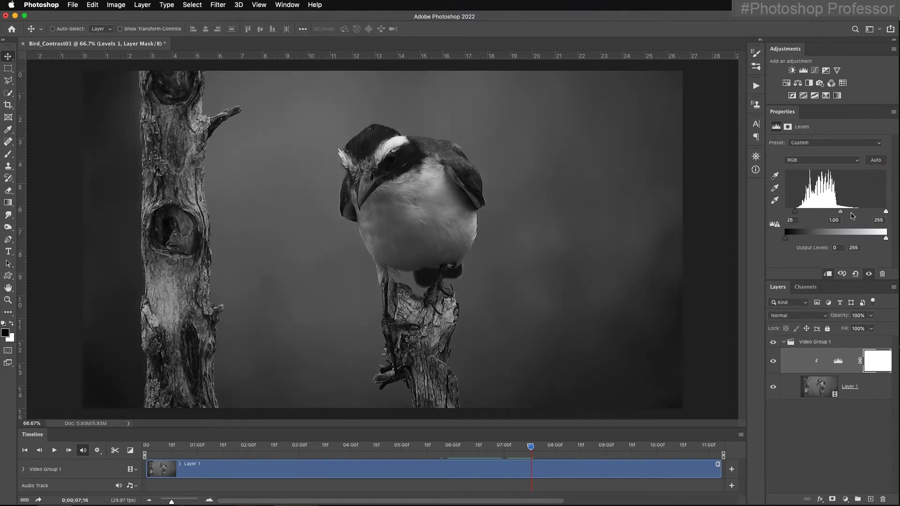
drag(886, 212, 860, 212)
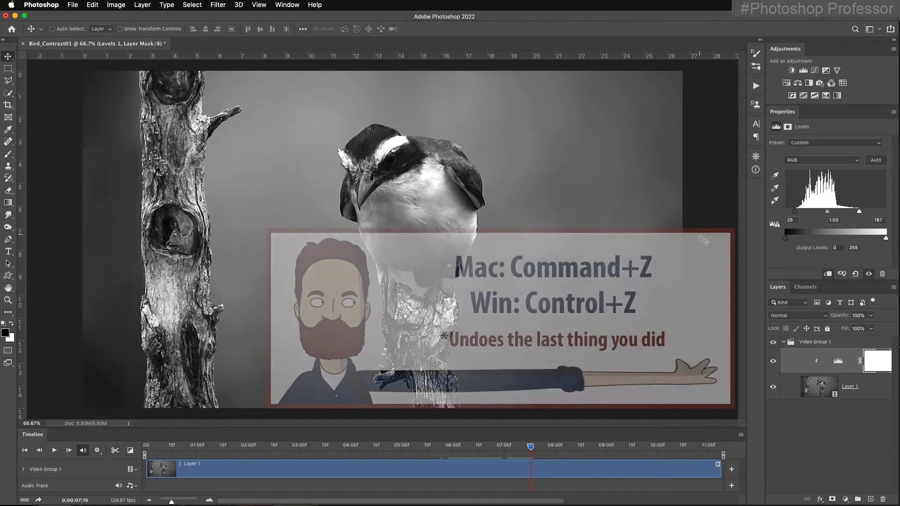
key(super+z)
key(super+z)
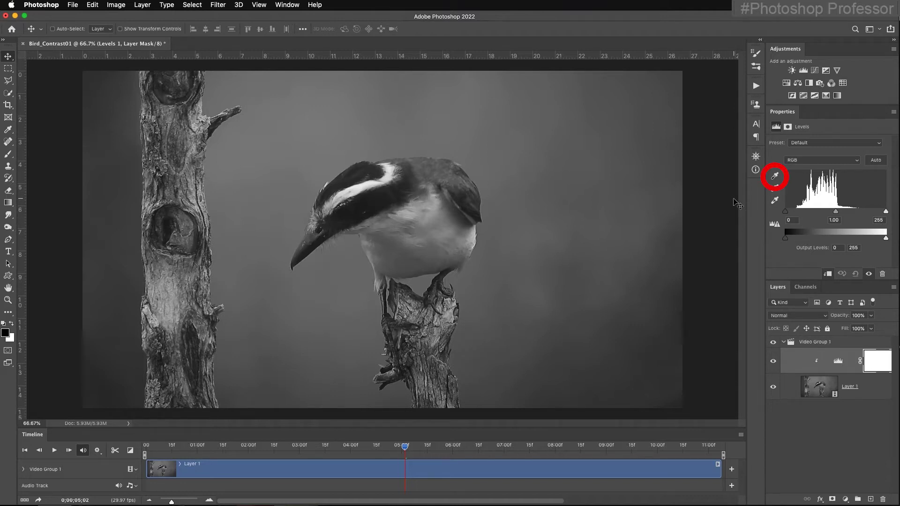
click(775, 177)
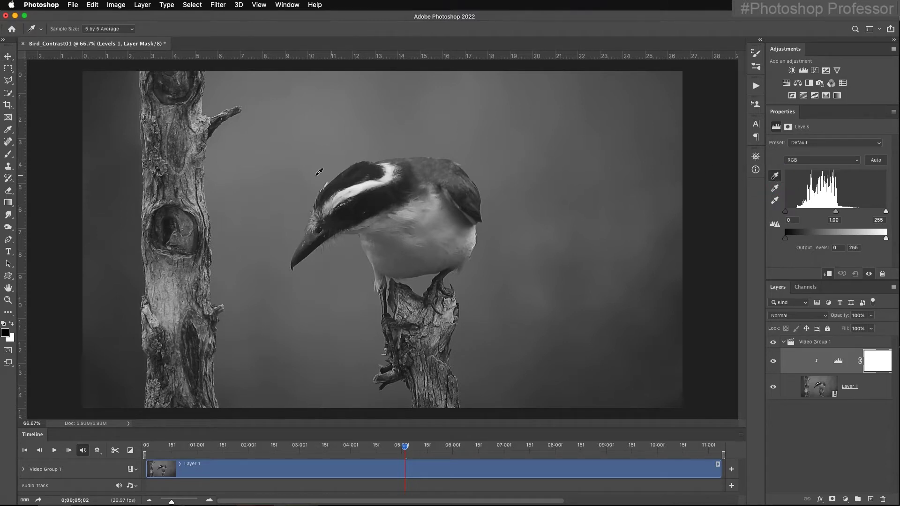
Sample the black point from the knot hole and the white point from the bird's stripe, then replay the video
click(171, 223)
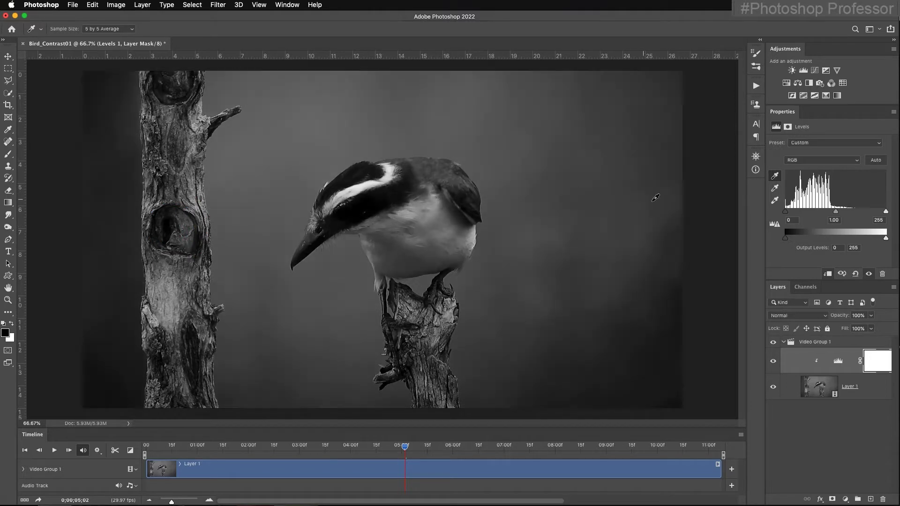
click(775, 201)
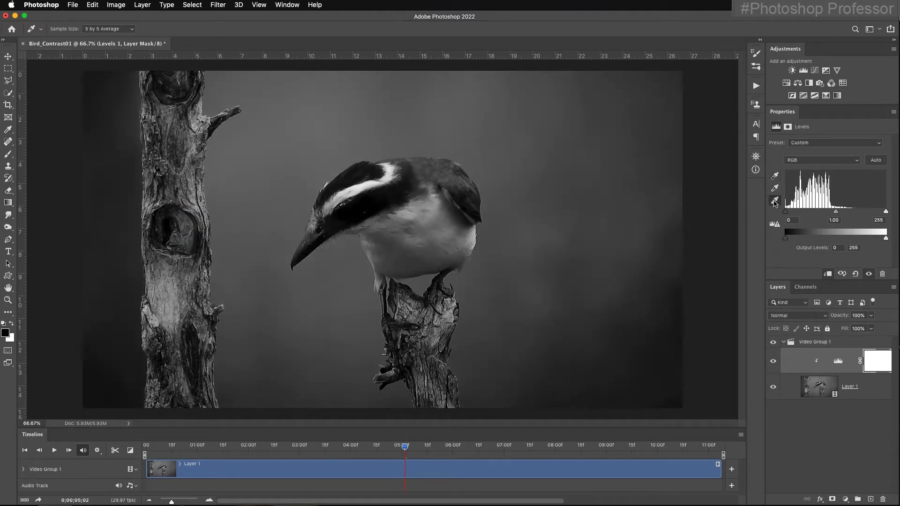
click(359, 190)
key(space)
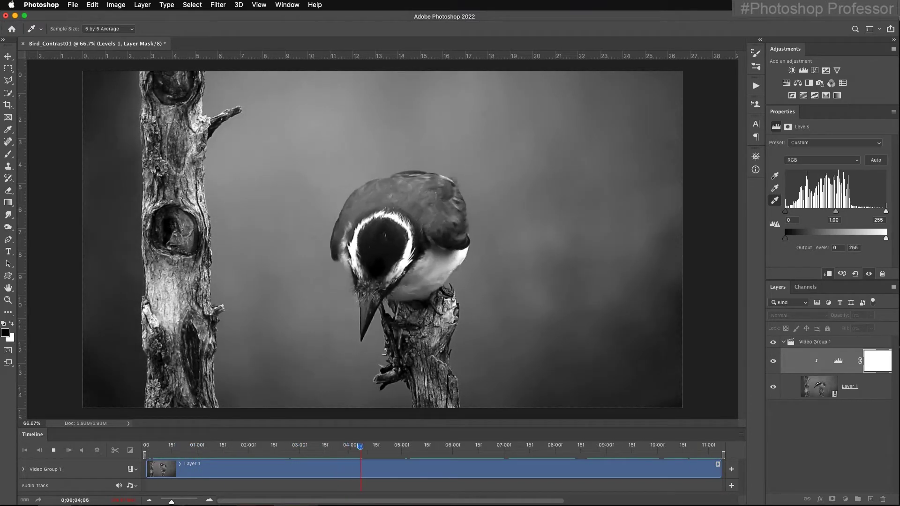
key(space)
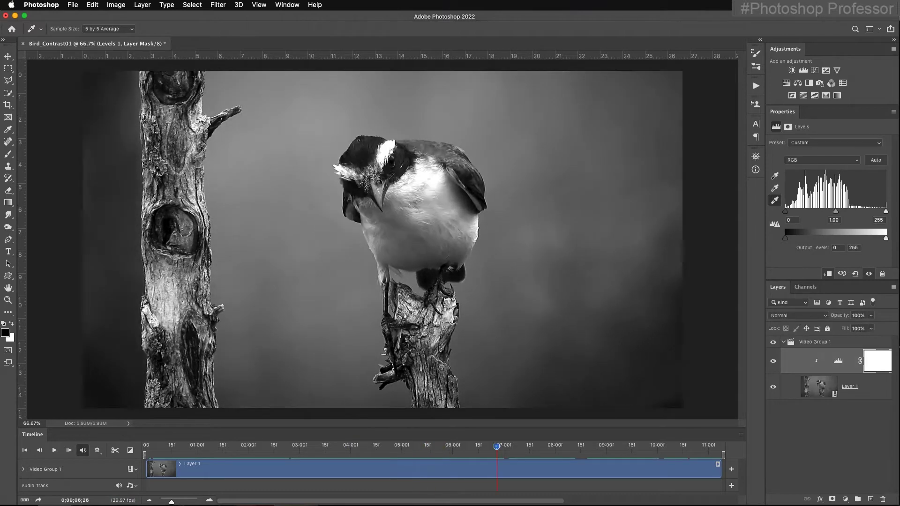
Add a colorized Hue/Saturation layer with Hue 26 and Saturation 13, then play the video to preview
click(787, 83)
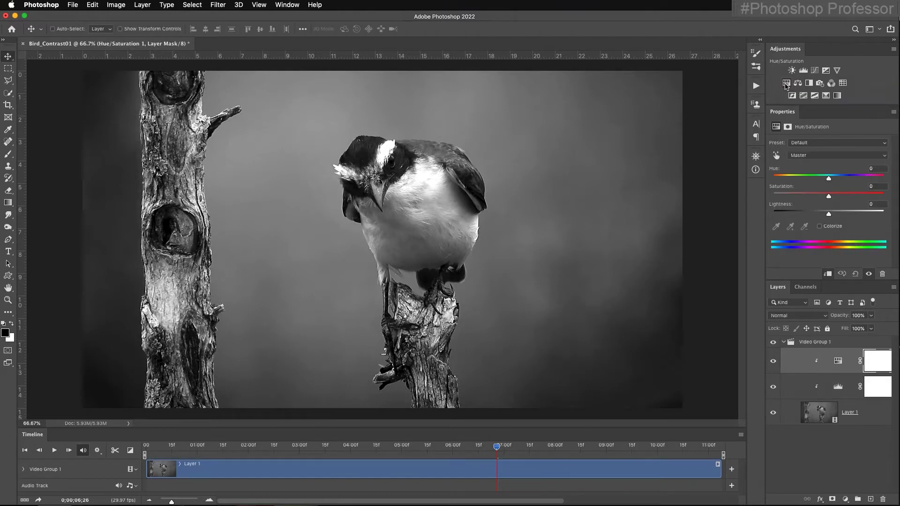
click(820, 226)
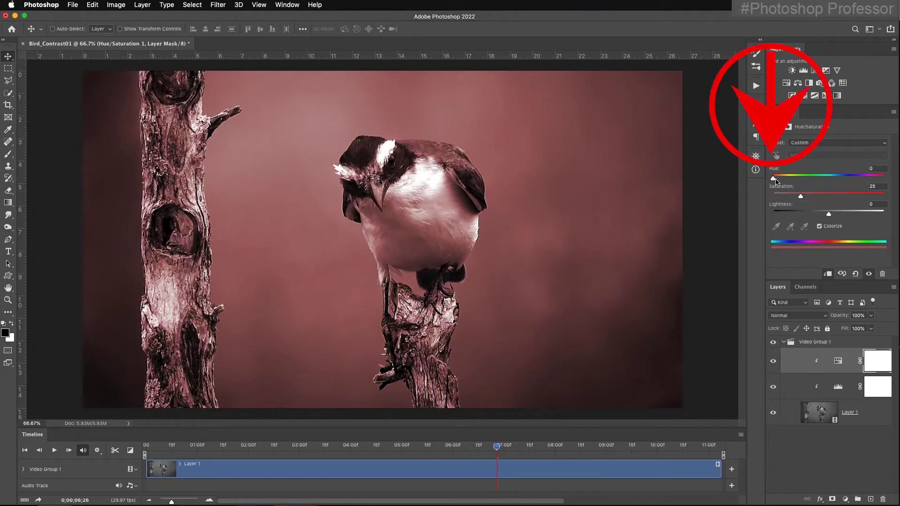
drag(773, 178, 787, 197)
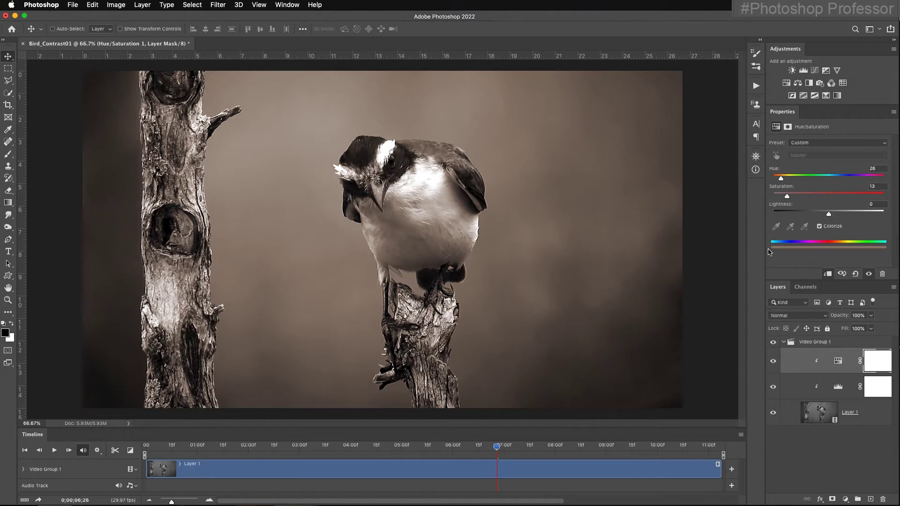
key(space)
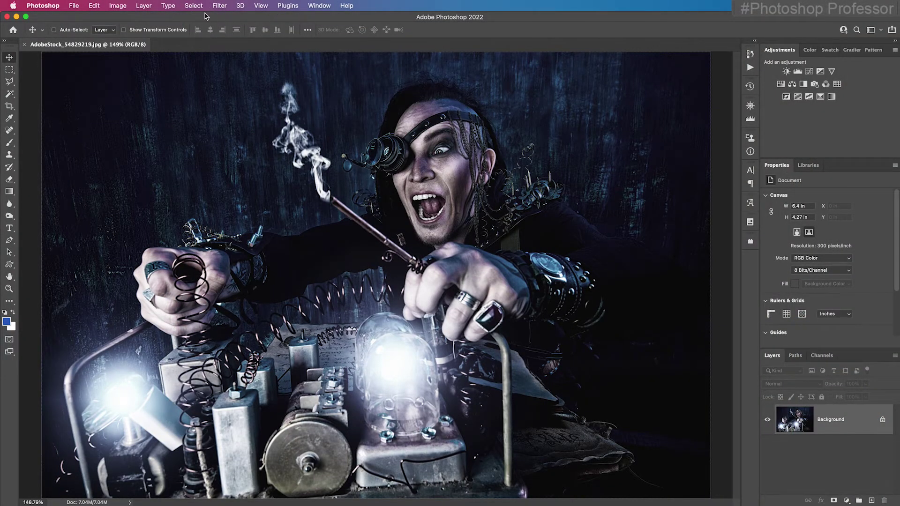
Open the portrait in the Camera Raw Filter, switch it to B&W, and show the presets list
click(220, 6)
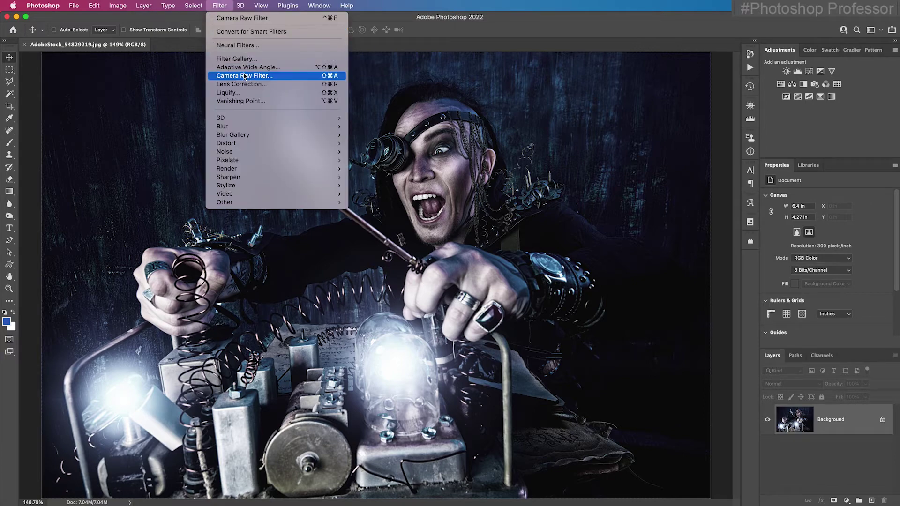
click(294, 76)
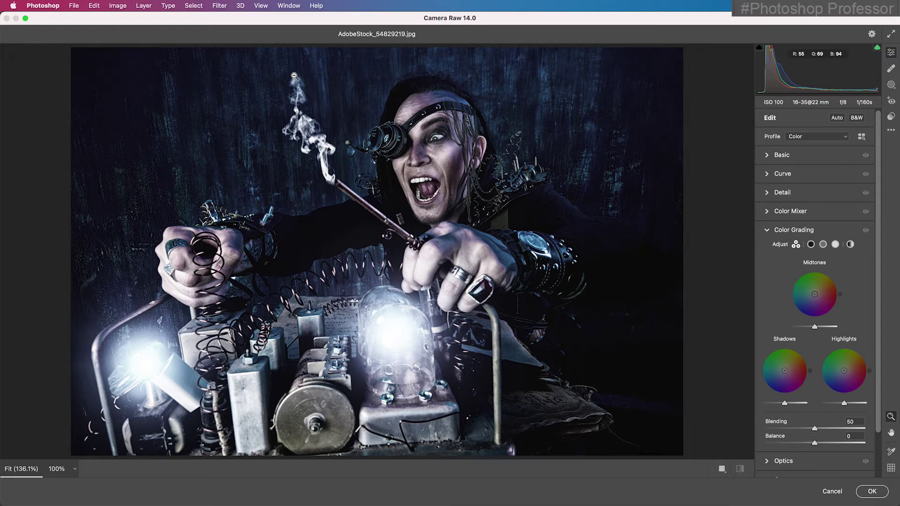
click(793, 230)
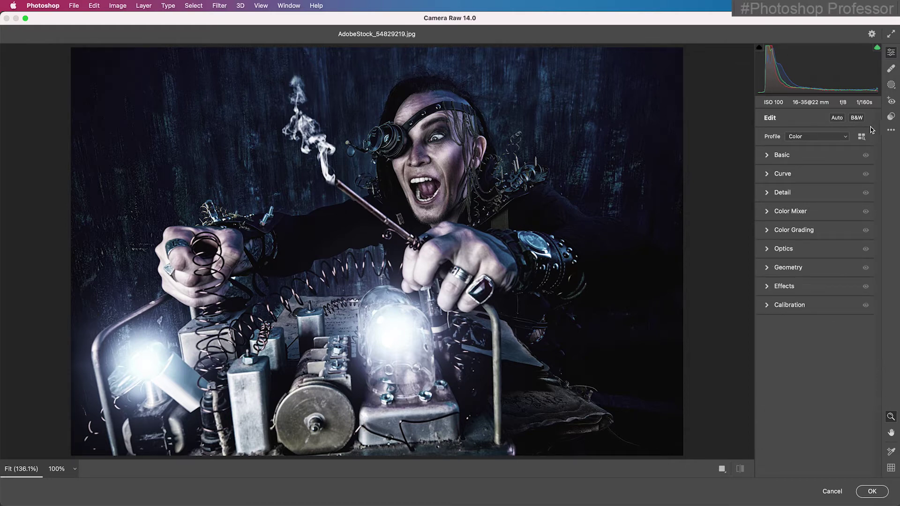
click(858, 119)
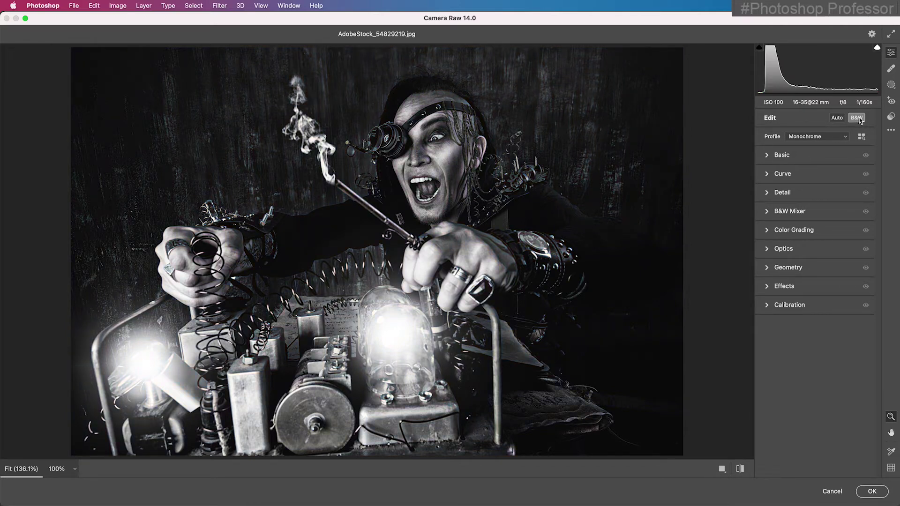
click(893, 117)
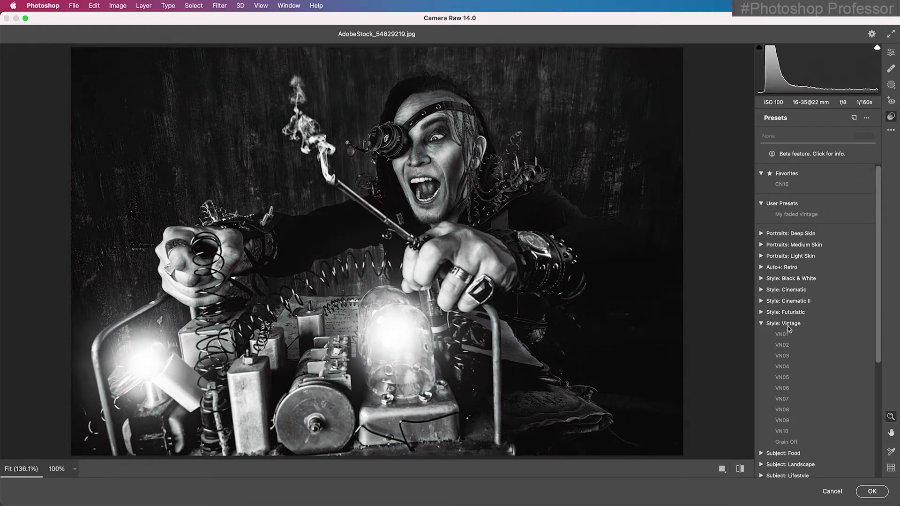
click(763, 325)
Apply the Style: Vintage VN07 and Grain Off presets and commit the Camera Raw filter
click(762, 325)
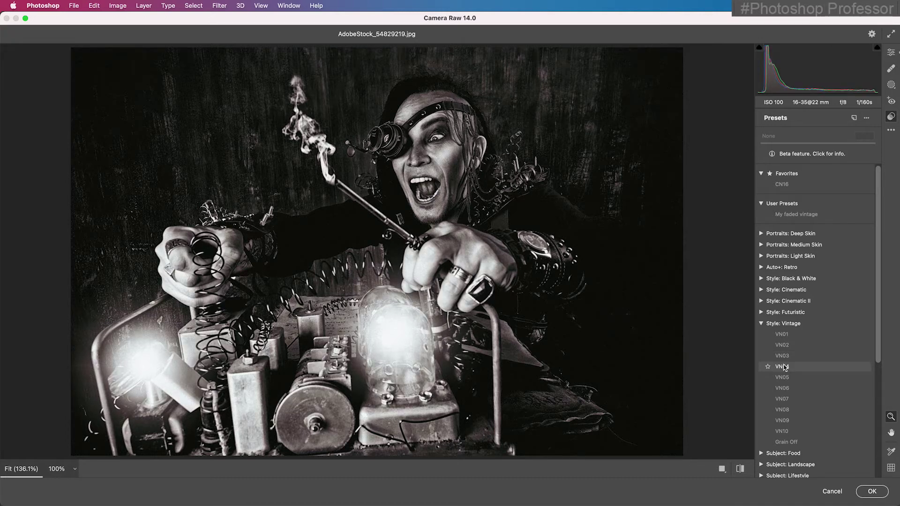
click(782, 400)
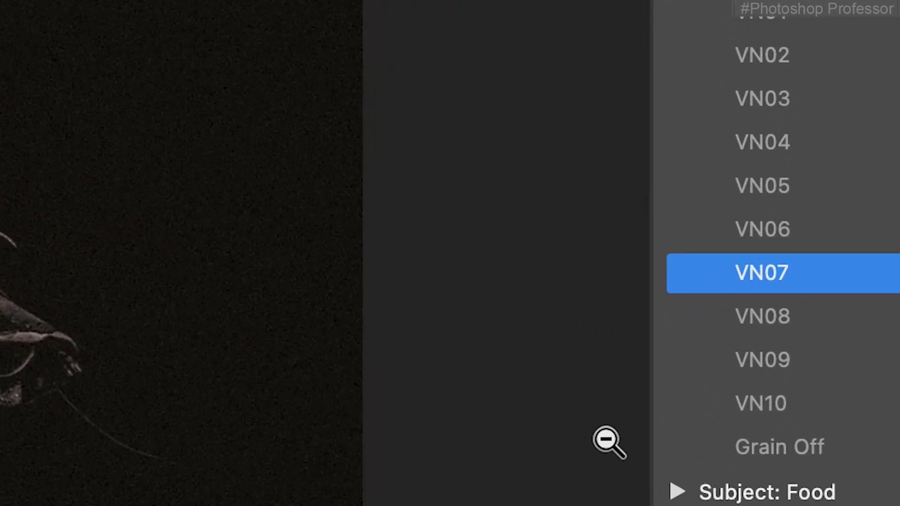
click(797, 458)
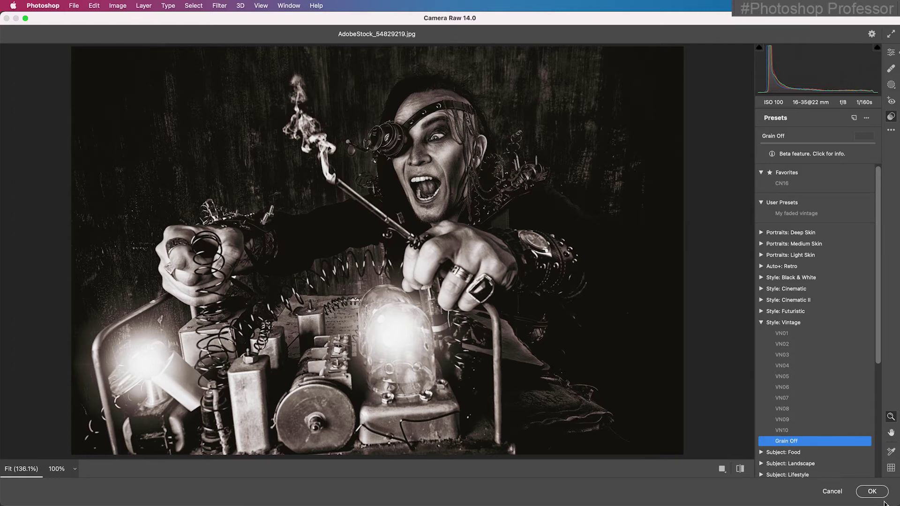
click(872, 491)
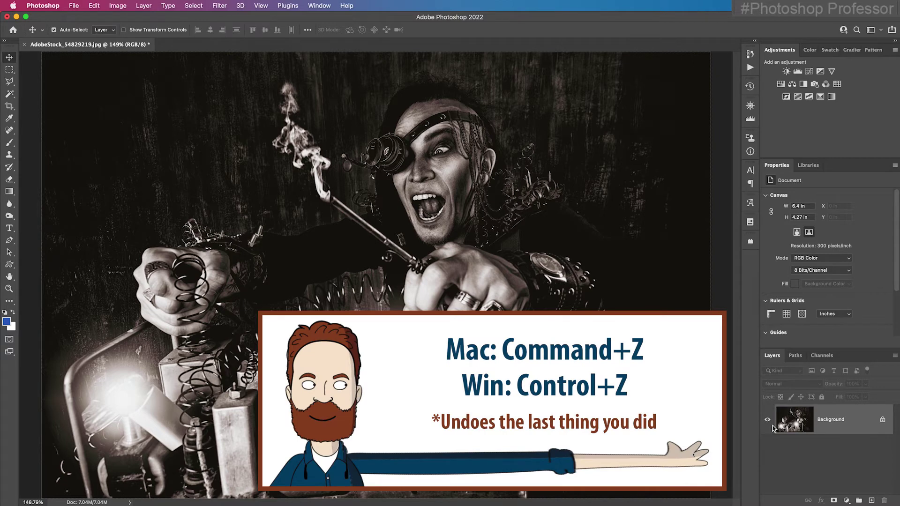
Undo the Camera Raw filter and duplicate the Background as Layer 1
key(super+z)
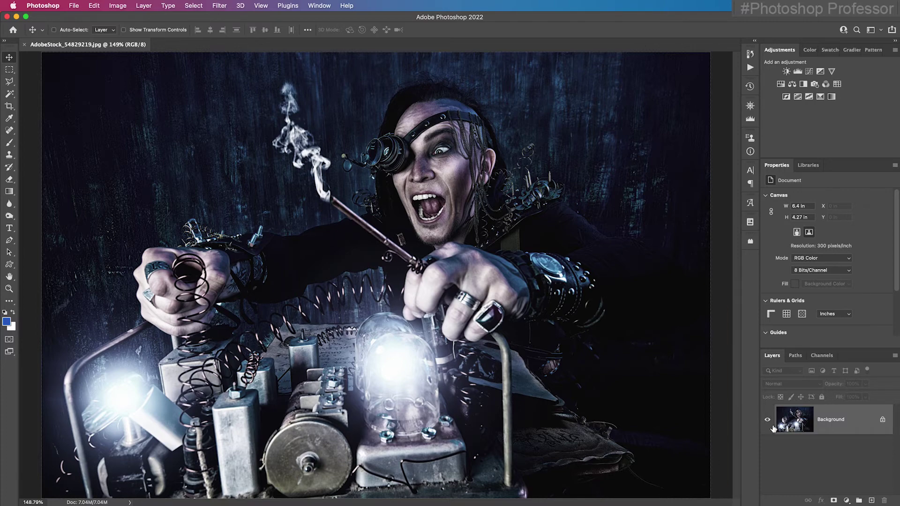
key(super+j)
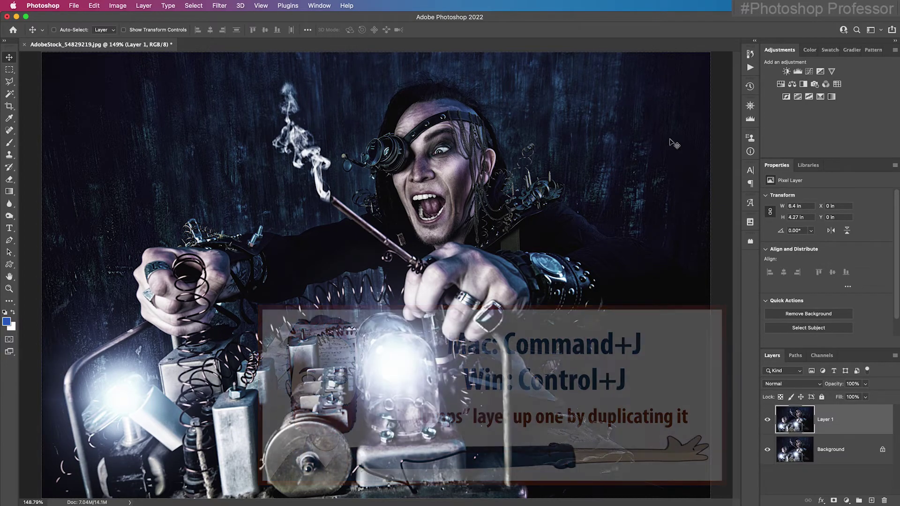
Reapply the last Camera Raw Filter to Layer 1 for the monochrome look
click(219, 6)
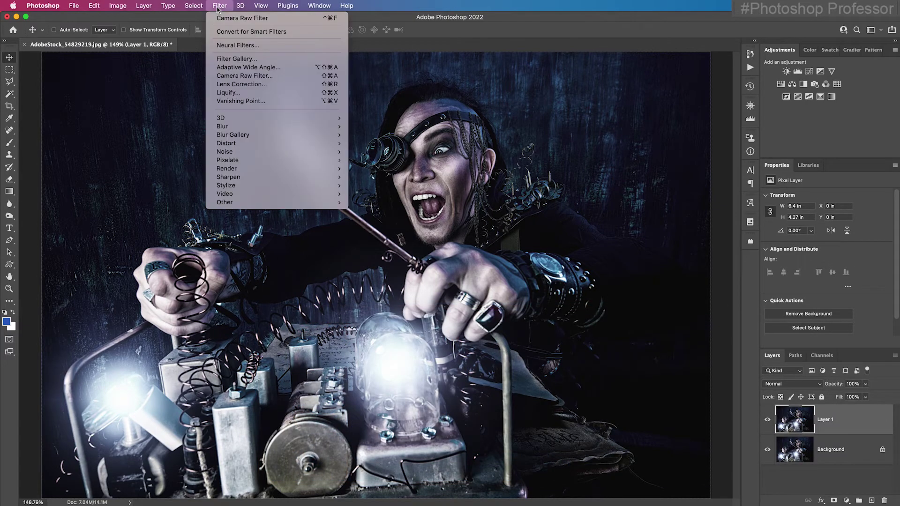
click(304, 19)
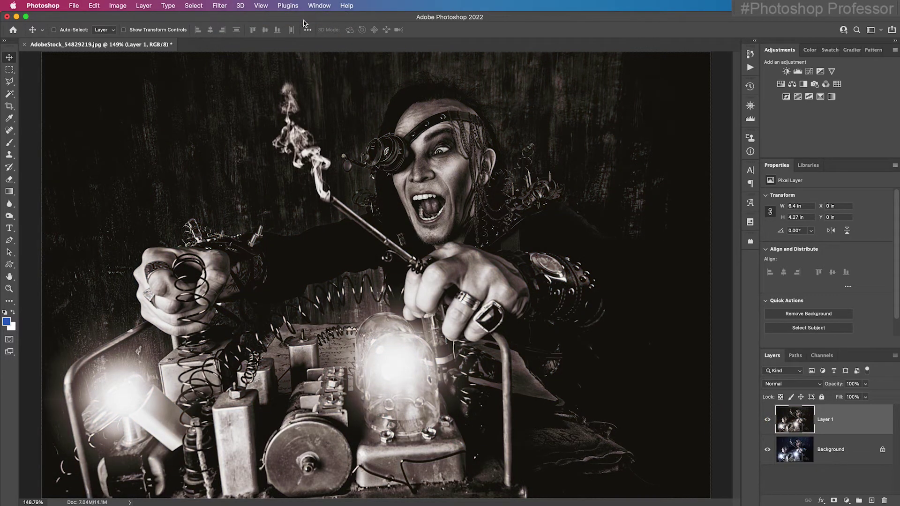
Hide Layer 1 and duplicate the Background layer as Background copy
click(767, 420)
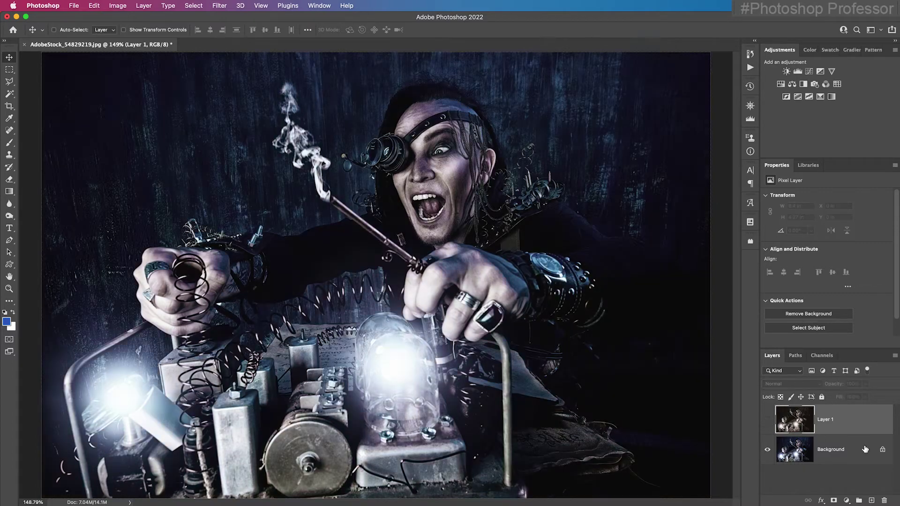
click(854, 454)
key(super+j)
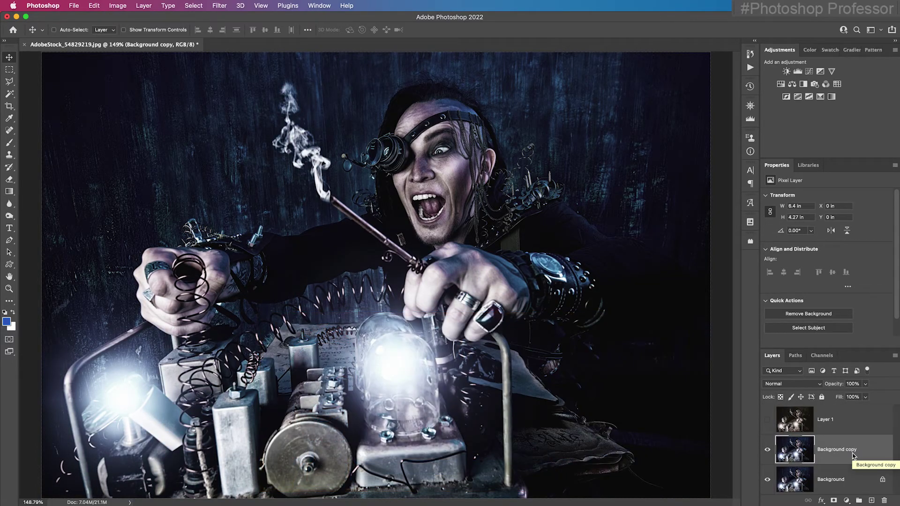
Open the Background copy in the Camera Raw Filter and convert it to black and white
click(219, 6)
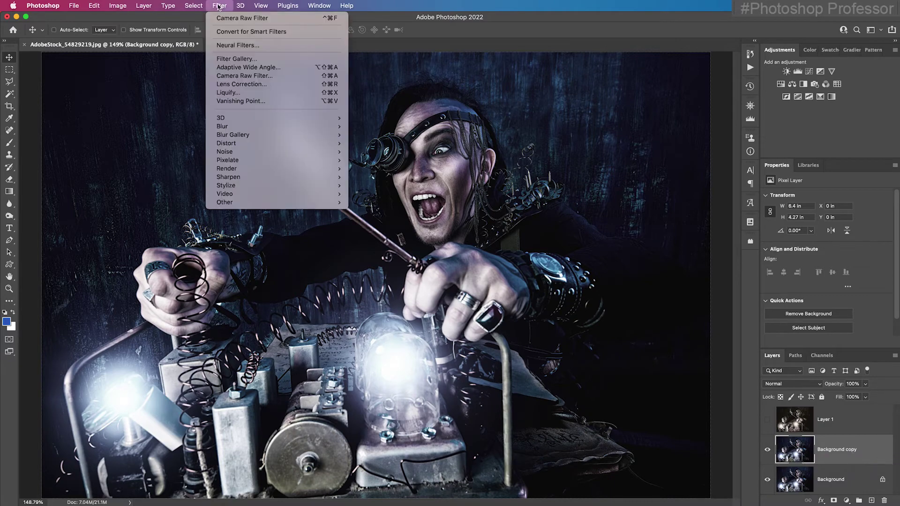
click(300, 77)
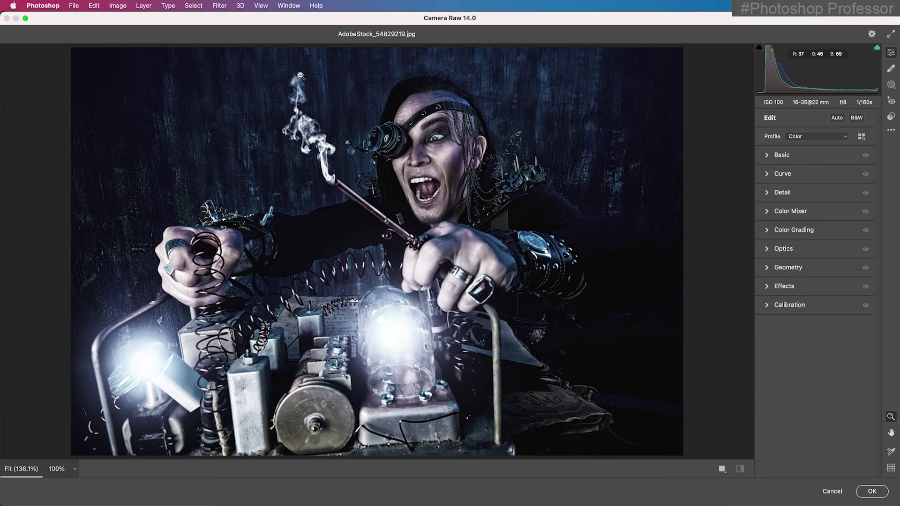
click(857, 118)
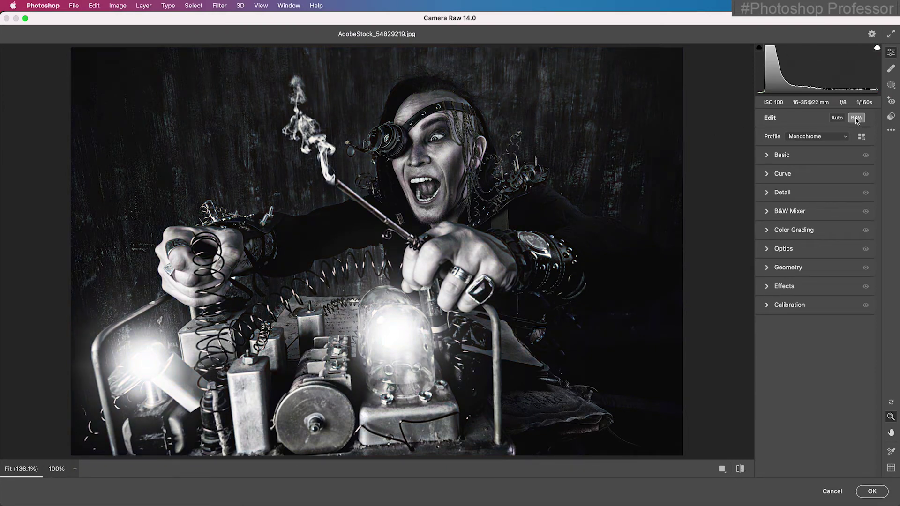
In Color Grading, give the midtones only a faint tint and darken them
click(768, 231)
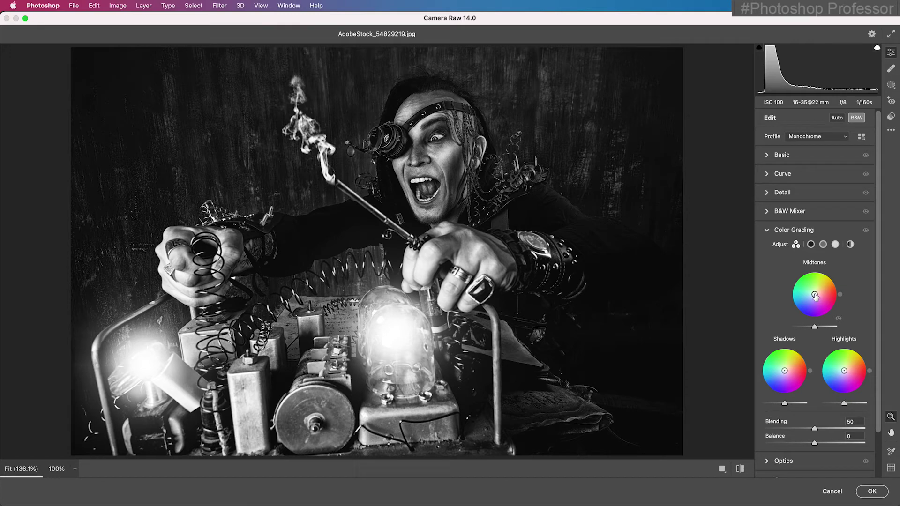
drag(815, 295, 830, 284)
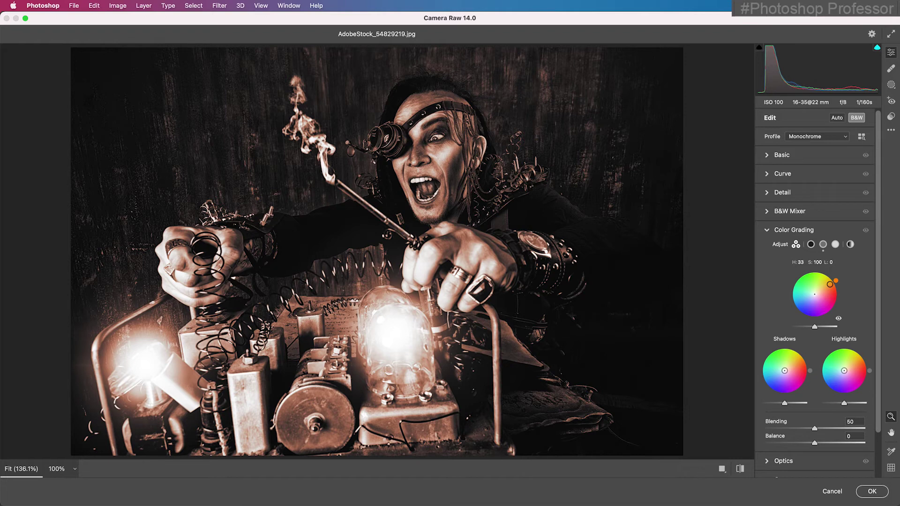
mouse_move(830, 284)
mouse_down()
mouse_move(812, 295)
mouse_move(828, 286)
mouse_up()
mouse_move(814, 327)
mouse_down()
mouse_move(800, 329)
mouse_move(833, 330)
mouse_move(815, 332)
mouse_up()
Warm the shadows with orange and set grading Blending to 48 and Balance to +4
drag(786, 372, 793, 367)
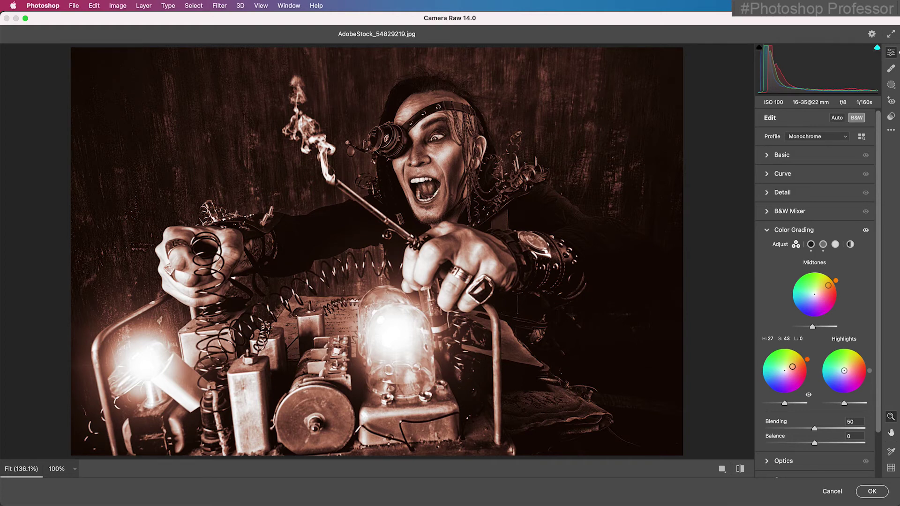
drag(793, 367, 848, 367)
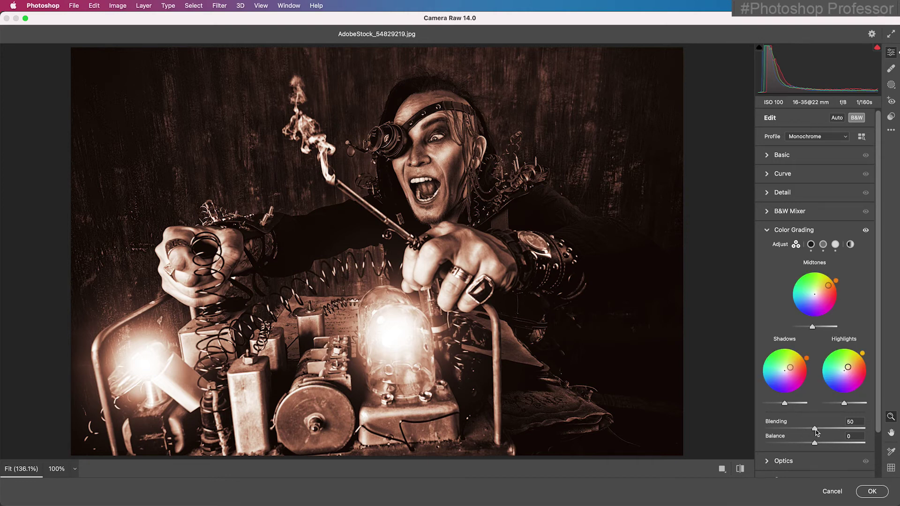
mouse_move(815, 429)
mouse_down()
mouse_move(849, 429)
mouse_move(786, 430)
mouse_move(811, 429)
mouse_up()
click(813, 429)
mouse_move(816, 446)
mouse_down()
mouse_move(841, 444)
mouse_move(817, 443)
mouse_up()
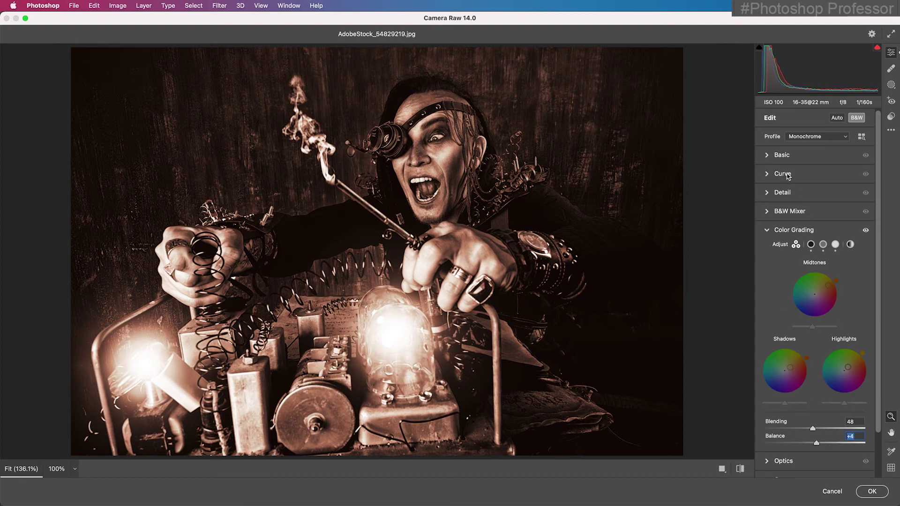
Set Clarity +41, Dehaze +42 and Highlights -21 in the Basic panel
click(781, 157)
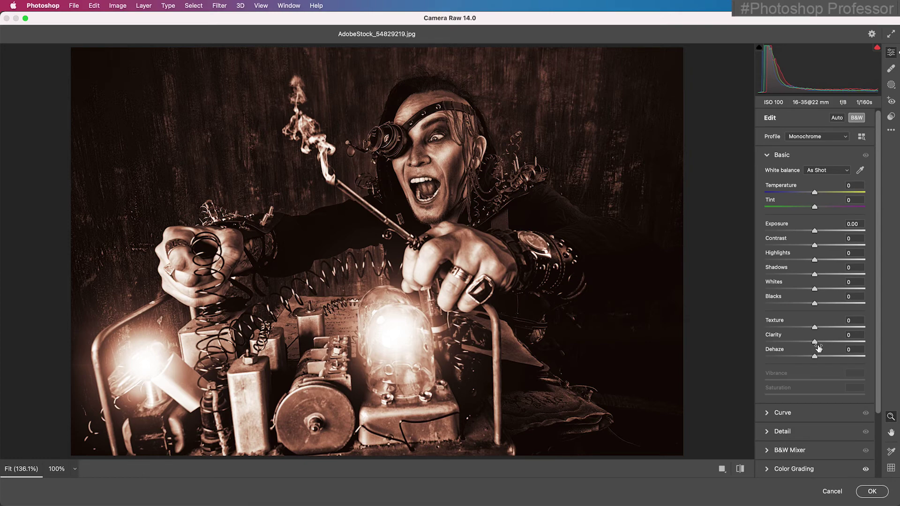
drag(816, 342, 836, 358)
mouse_move(815, 259)
mouse_down()
mouse_move(796, 262)
mouse_move(805, 261)
mouse_up()
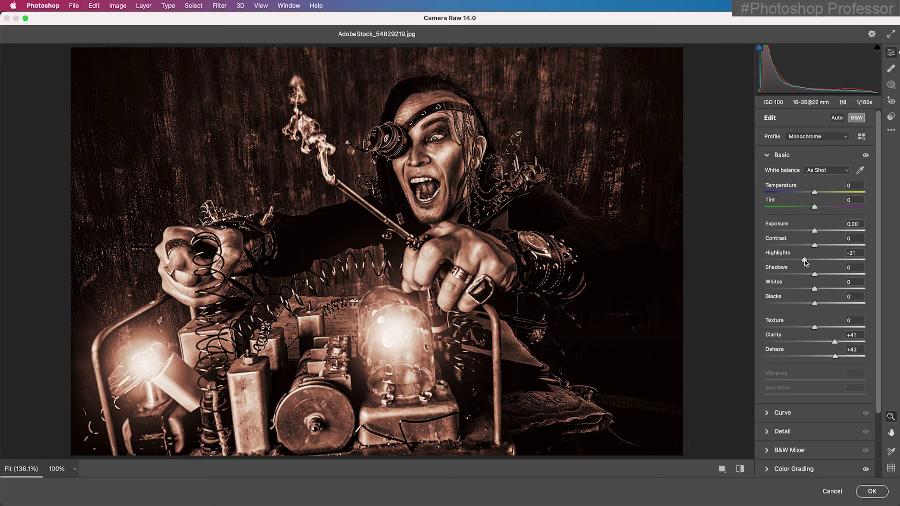
click(891, 86)
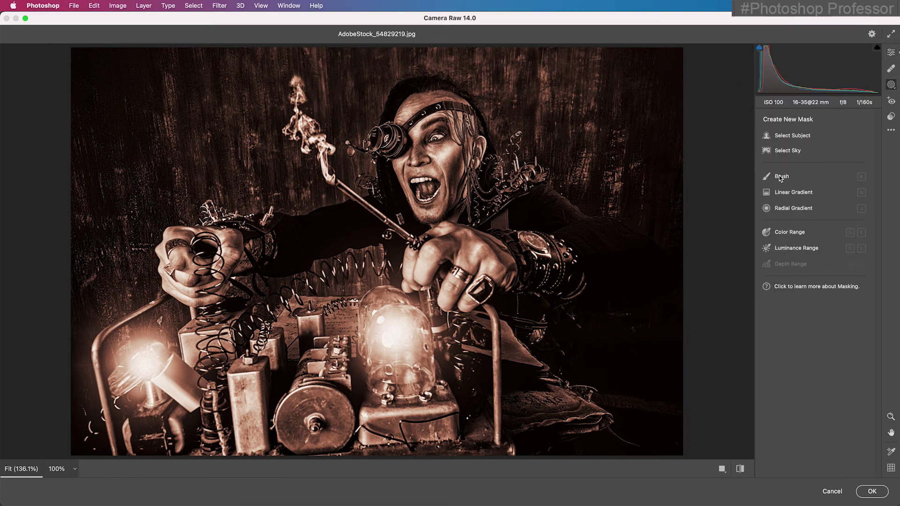
Add a radial gradient mask over the face at Exposure +0.85, Highlights -18, and apply the filter
click(772, 210)
drag(815, 331, 831, 331)
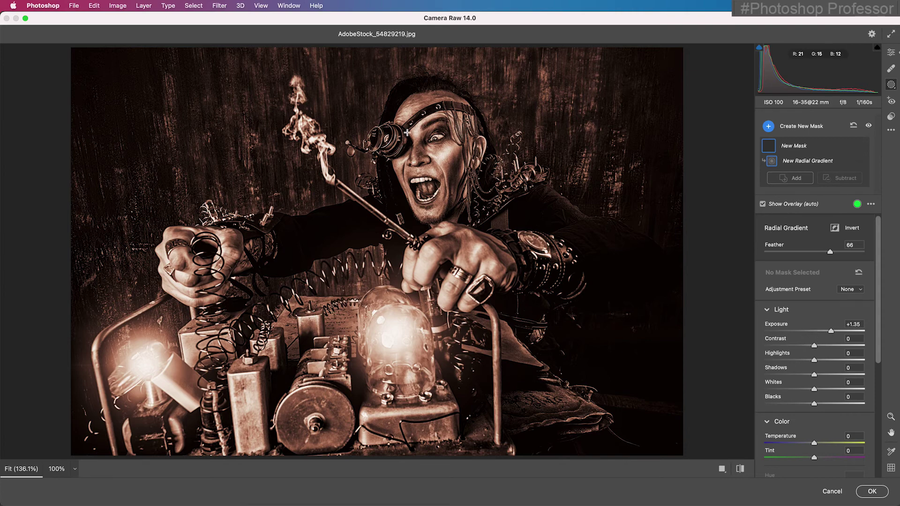
mouse_move(415, 201)
mouse_down()
mouse_move(552, 354)
mouse_move(410, 182)
mouse_up()
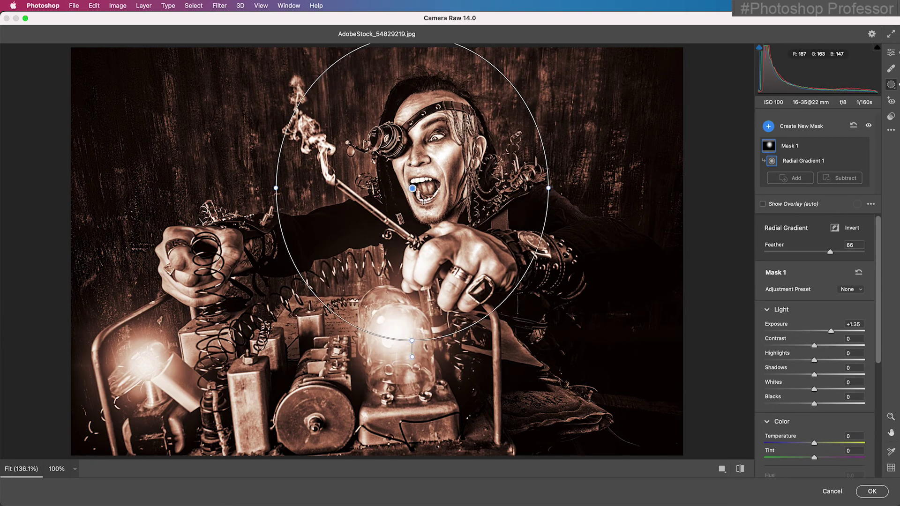
drag(831, 331, 825, 331)
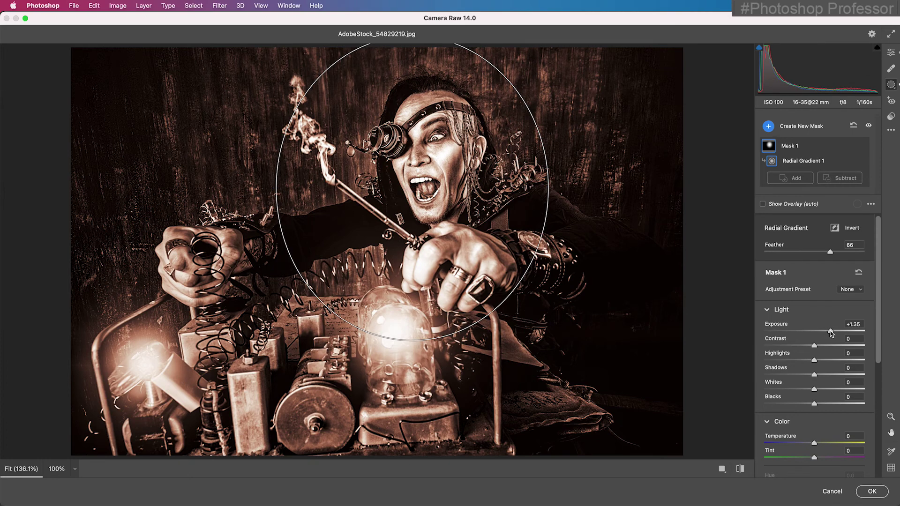
drag(549, 187, 598, 187)
drag(413, 189, 389, 191)
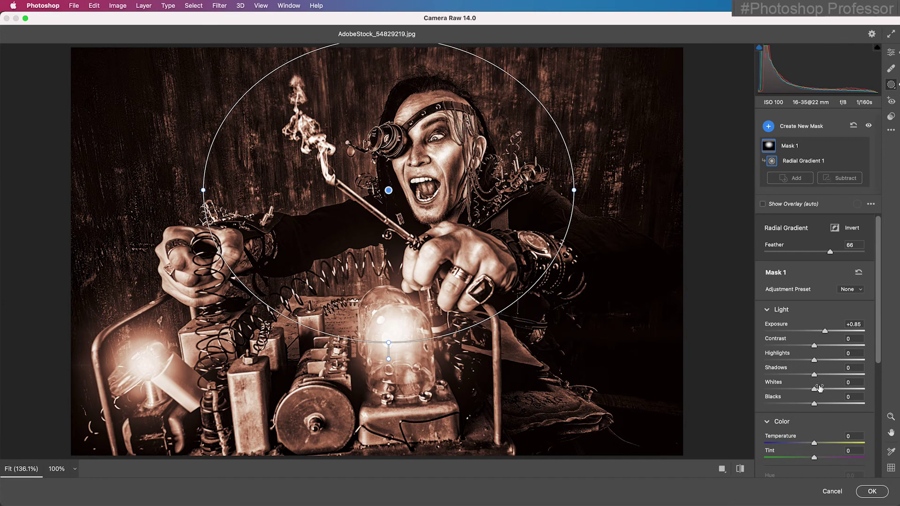
drag(815, 360, 806, 361)
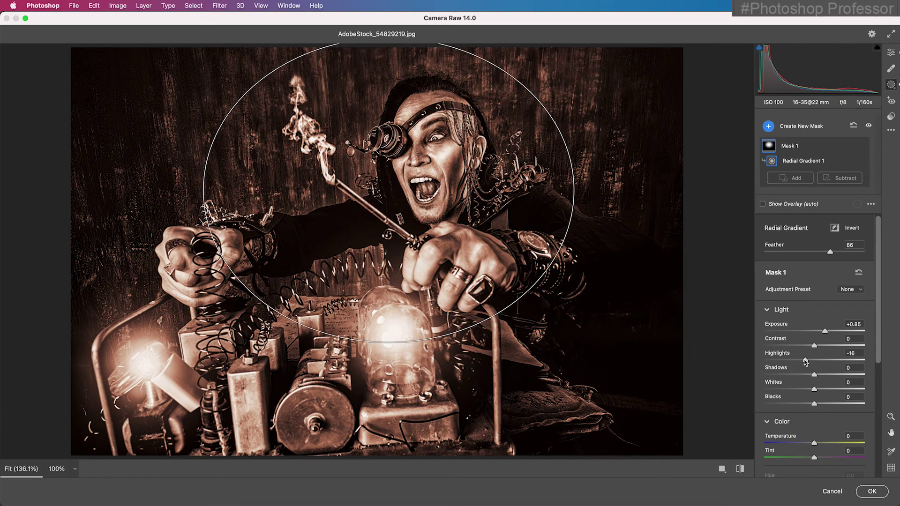
click(879, 496)
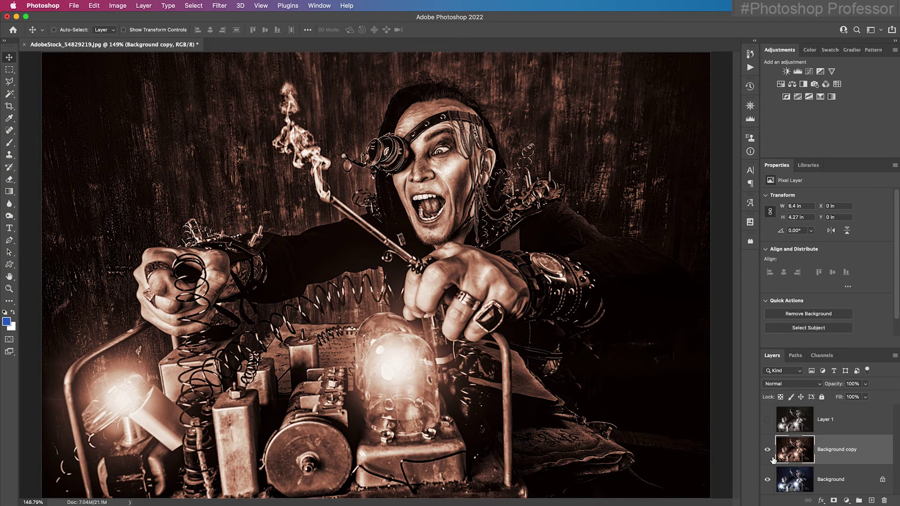
Toggle Background copy and Layer 1 visibility to compare the sepia and monochrome looks
click(767, 450)
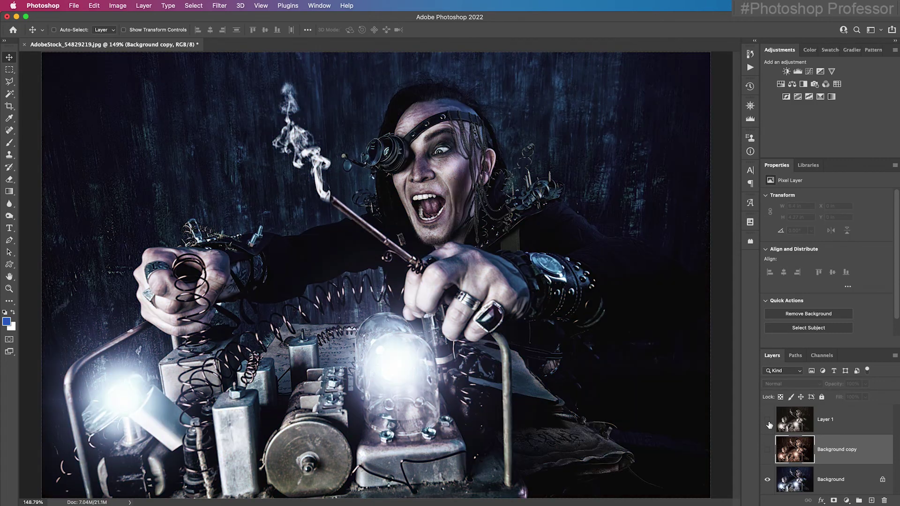
click(769, 424)
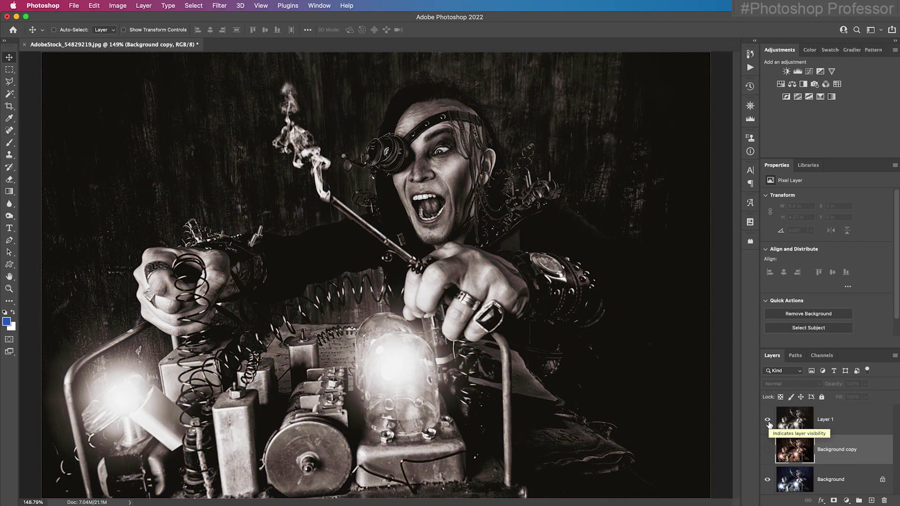
click(768, 421)
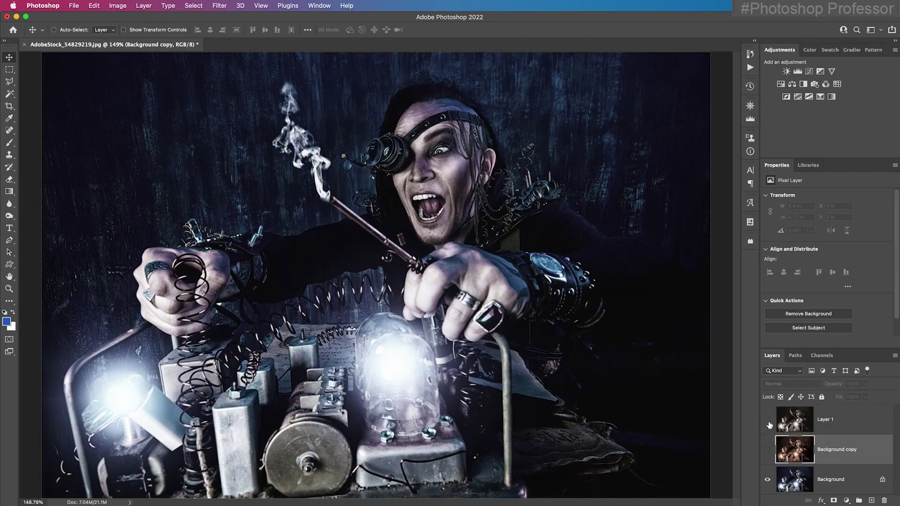
click(769, 424)
click(769, 424)
click(768, 450)
Show Layer 1 again and lower its opacity to 45%
click(769, 422)
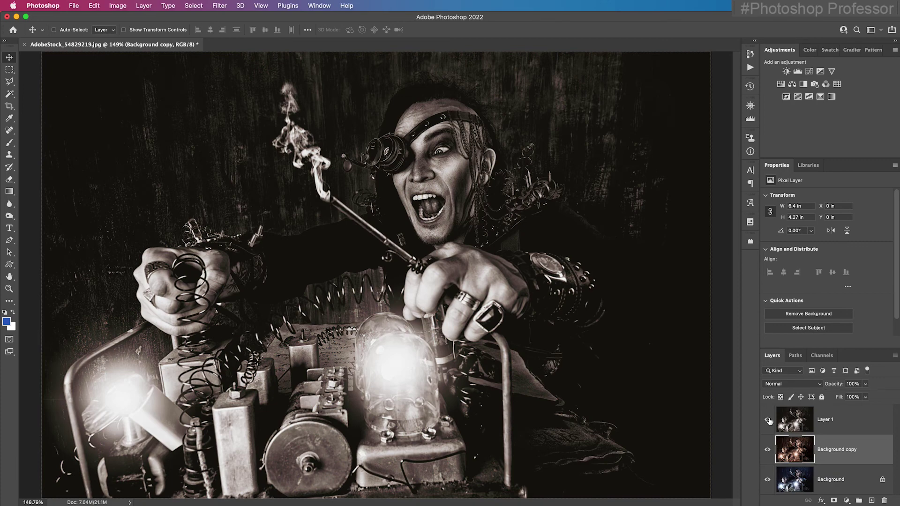
click(868, 422)
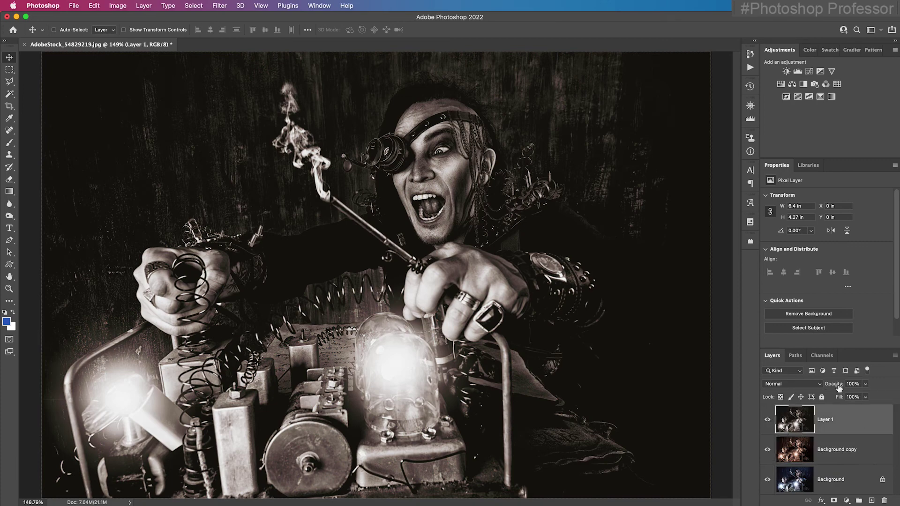
drag(841, 388, 828, 388)
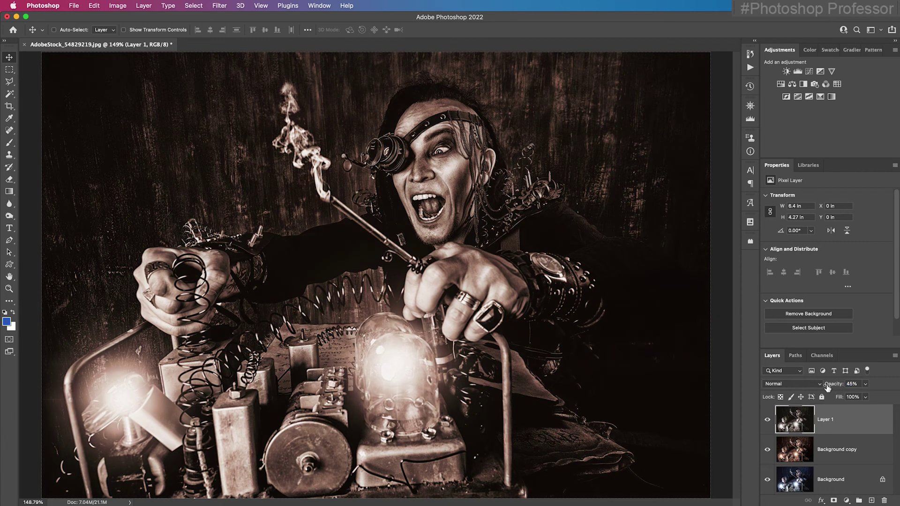